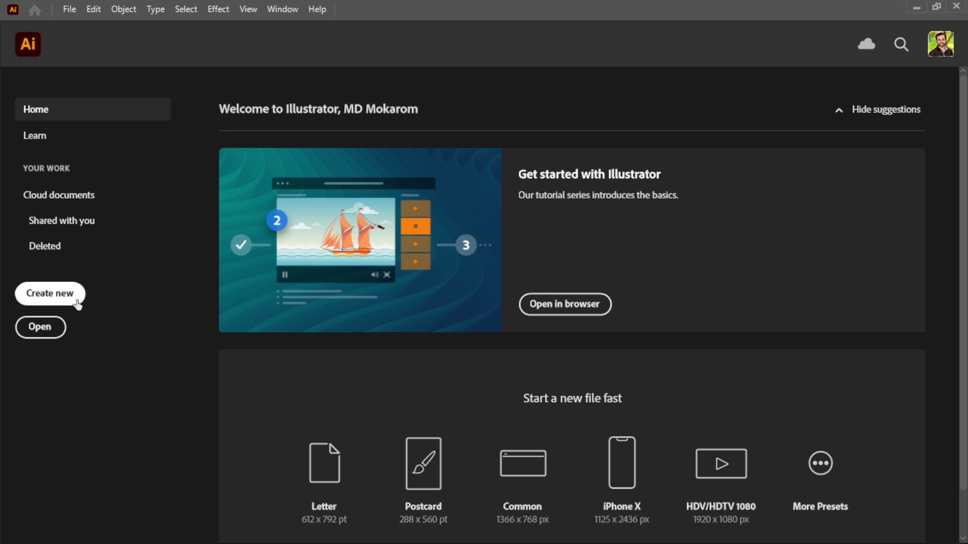
# Step: Create a new 1920 x 1080 px RGB document named Grid Logo
pyautogui.click(77, 300)
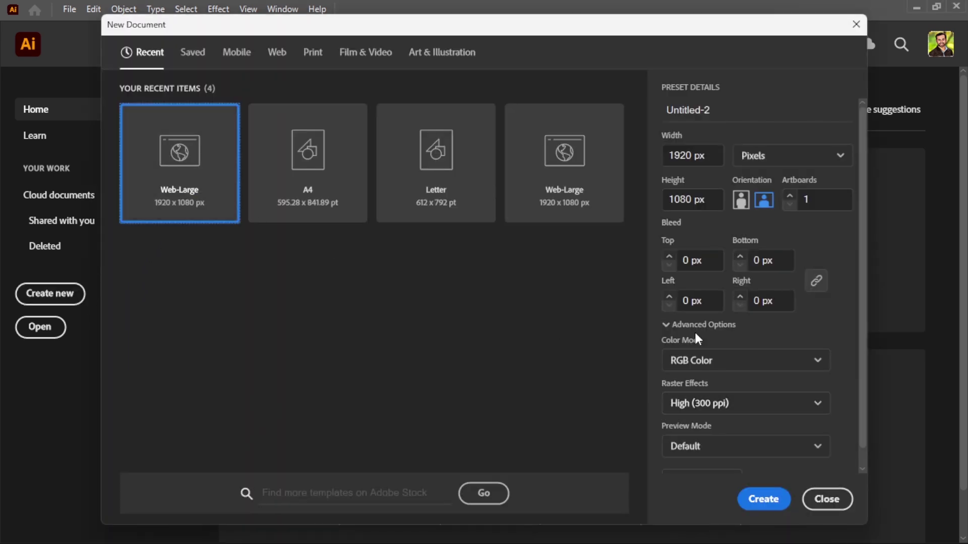
pyautogui.click(729, 111)
pyautogui.write('G')
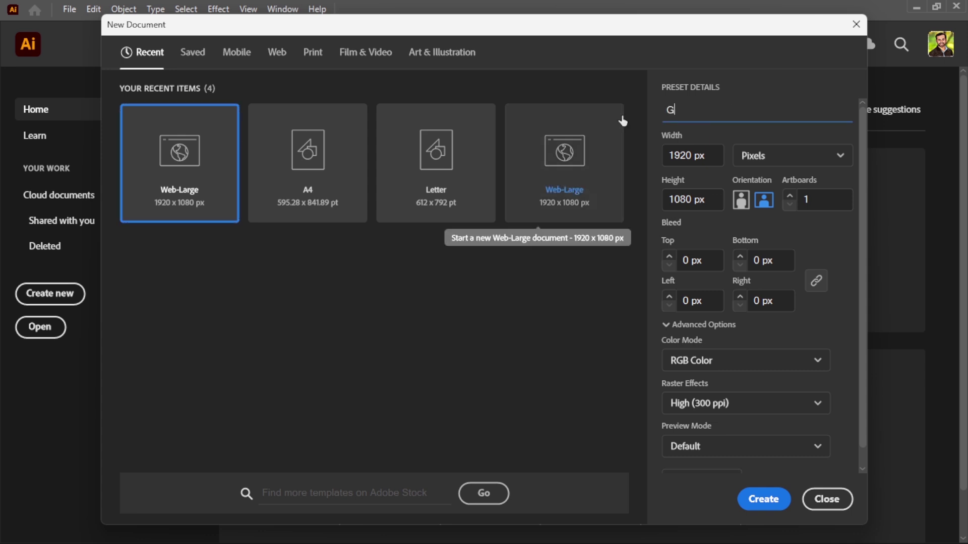
pyautogui.write('rid Logo')
pyautogui.click(750, 498)
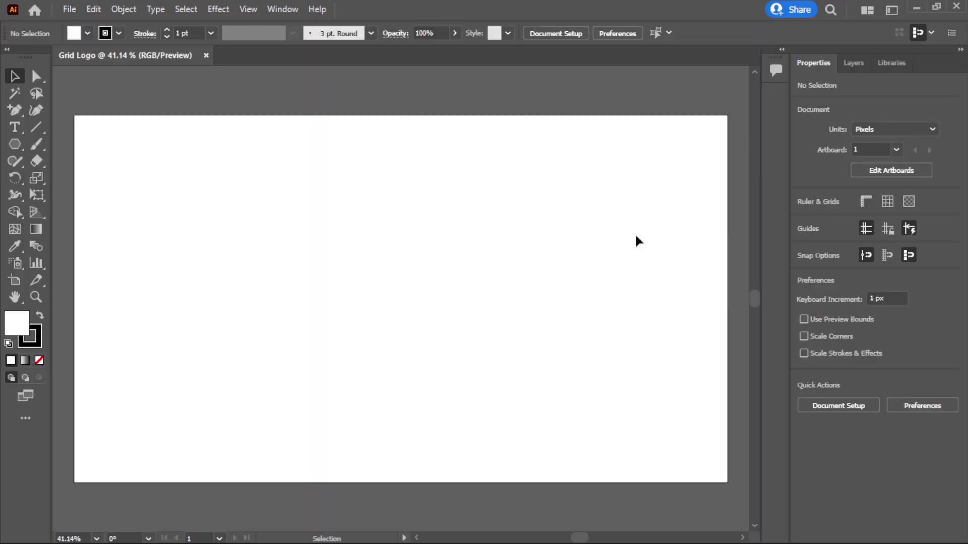
# Step: Draw a vertical line about 866.5 px long with no fill and a 1 pt black stroke left of the artboard's centre
pyautogui.click(39, 360)
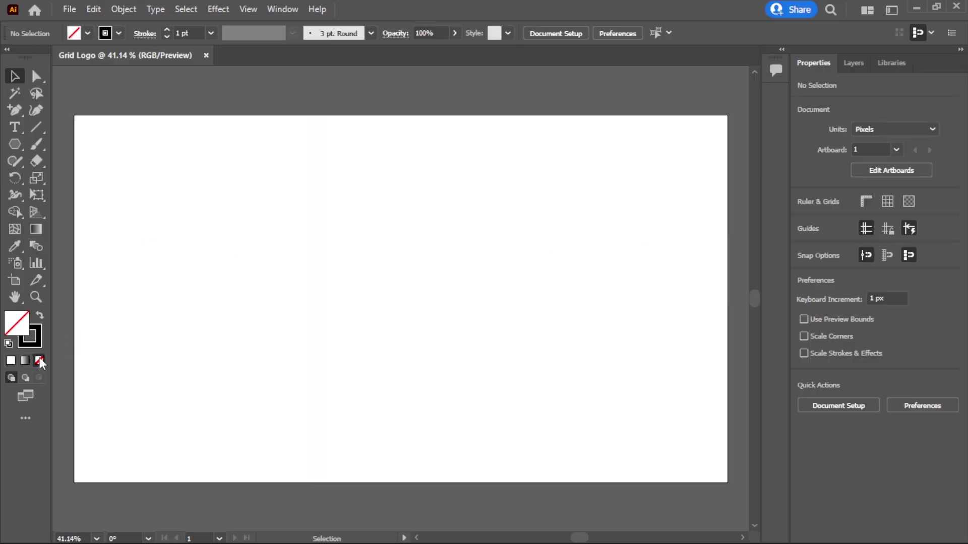
pyautogui.click(35, 132)
pyautogui.moveTo(220, 144); pyautogui.dragTo(220, 438)
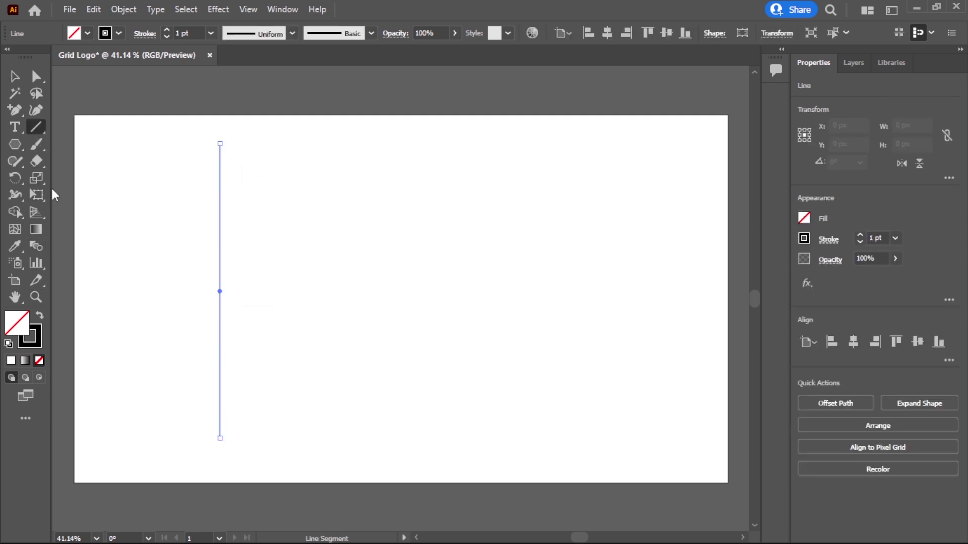
pyautogui.click(15, 76)
pyautogui.click(327, 247)
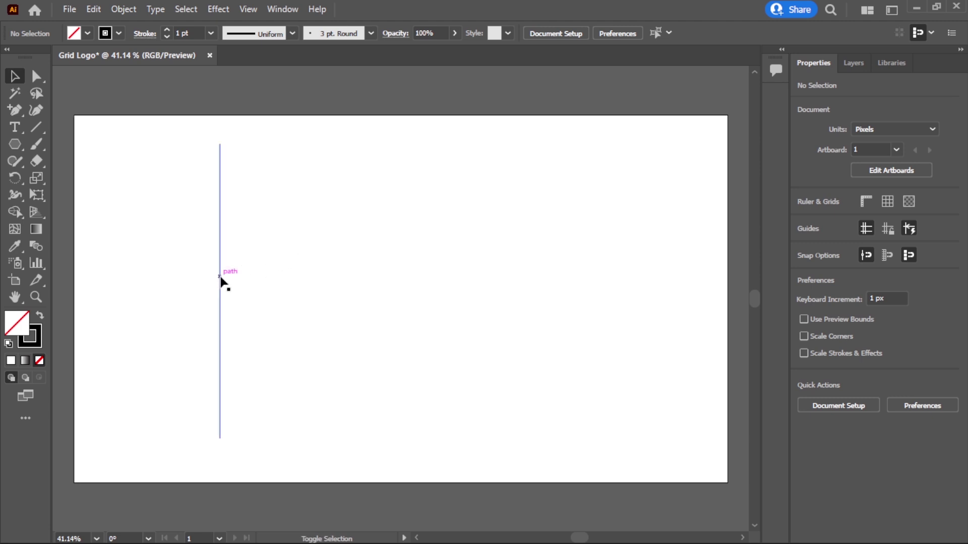
# Step: Duplicate the vertical line 50 px to its right and group the two lines
pyautogui.moveTo(222, 280); pyautogui.dragTo(238, 281)
pyautogui.click(252, 205)
pyautogui.moveTo(190, 186); pyautogui.dragTo(307, 192)
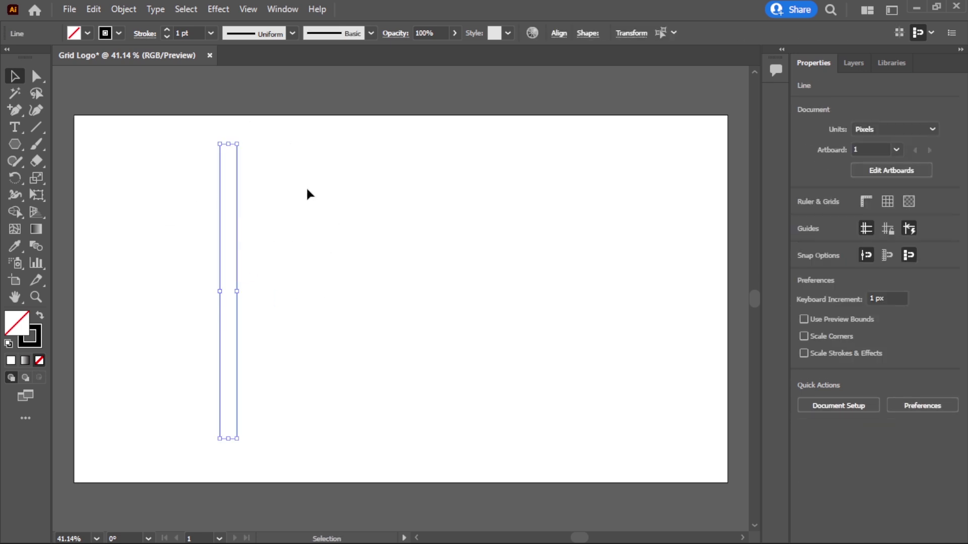
pyautogui.click(124, 9)
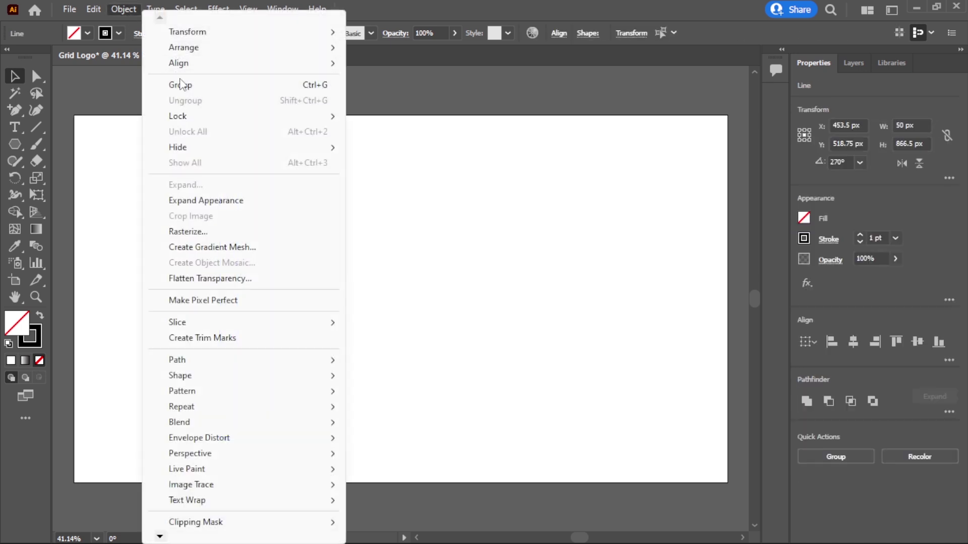
pyautogui.click(181, 84)
pyautogui.click(317, 211)
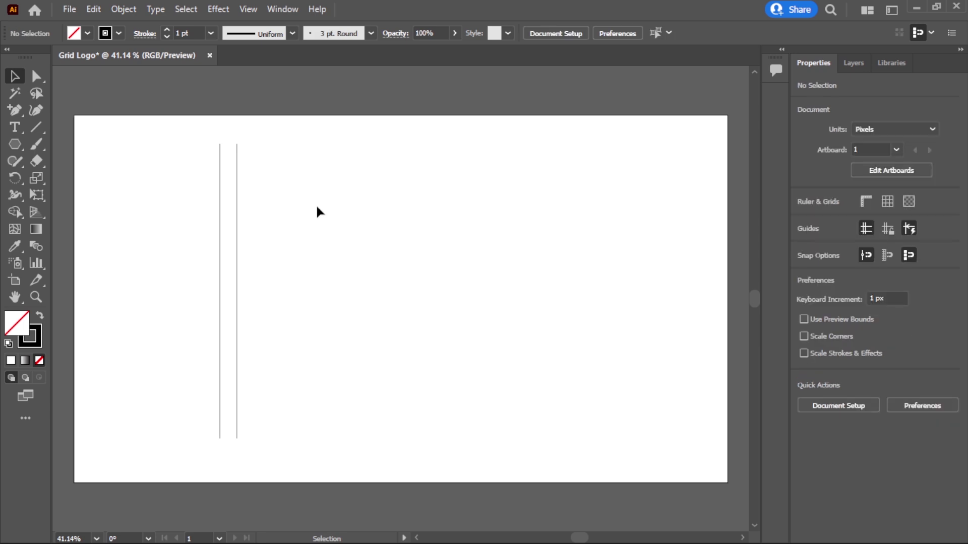
# Step: Draw an unfilled hexagon about 841 px wide and 728 px high beside the line pair
pyautogui.click(19, 146)
pyautogui.moveTo(392, 257); pyautogui.dragTo(485, 367)
pyautogui.press('v')
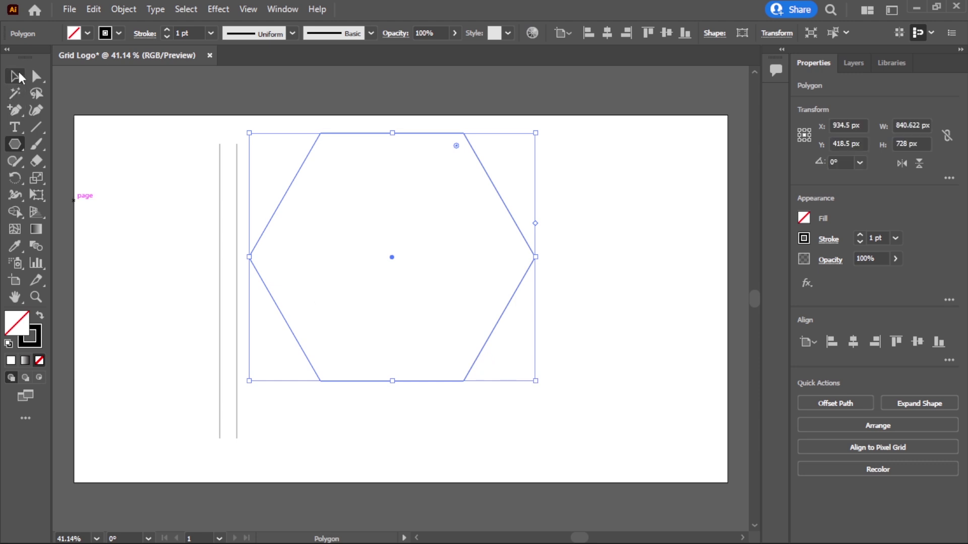
pyautogui.click(563, 212)
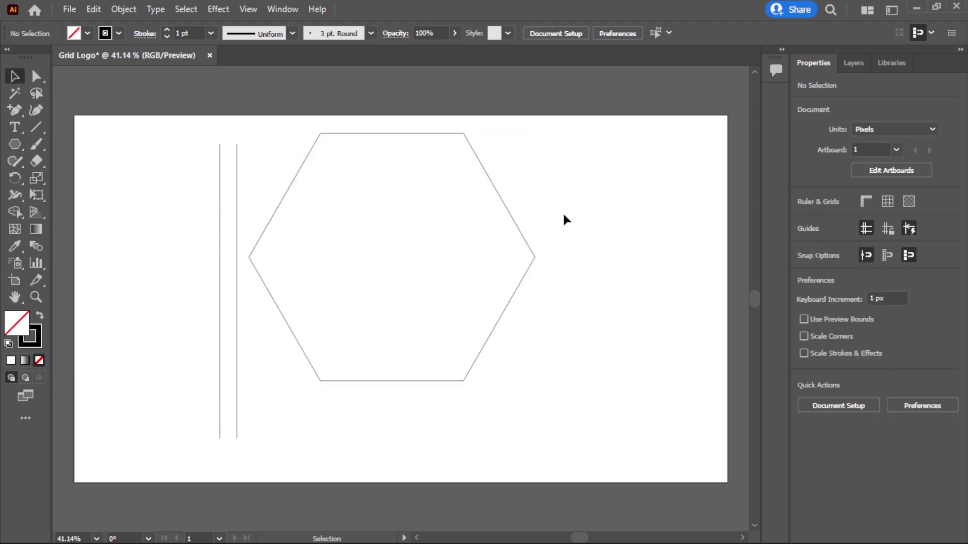
# Step: Rotate the hexagon to 270° so a corner points up, and centre it horizontally and vertically on the artboard
pyautogui.click(526, 241)
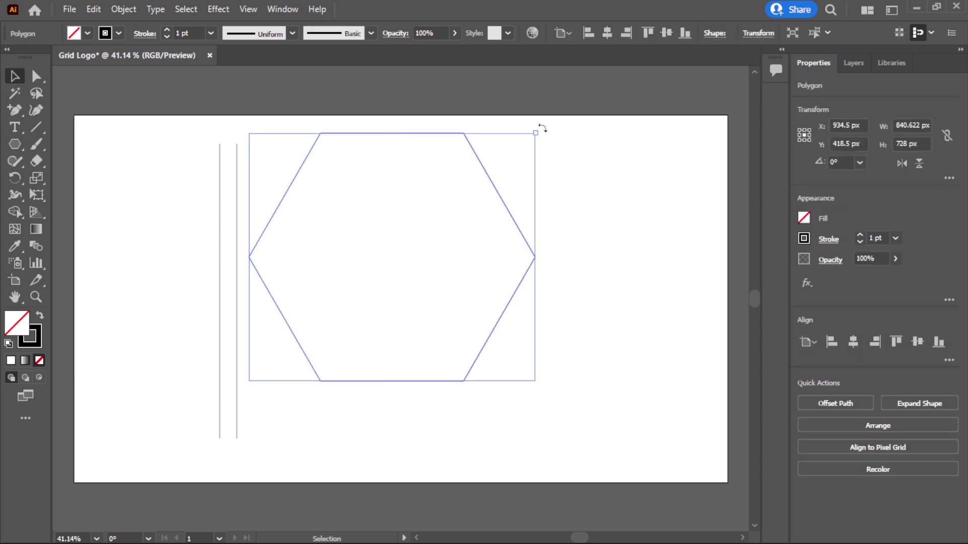
pyautogui.moveTo(540, 129); pyautogui.dragTo(535, 391)
pyautogui.click(583, 328)
pyautogui.click(515, 264)
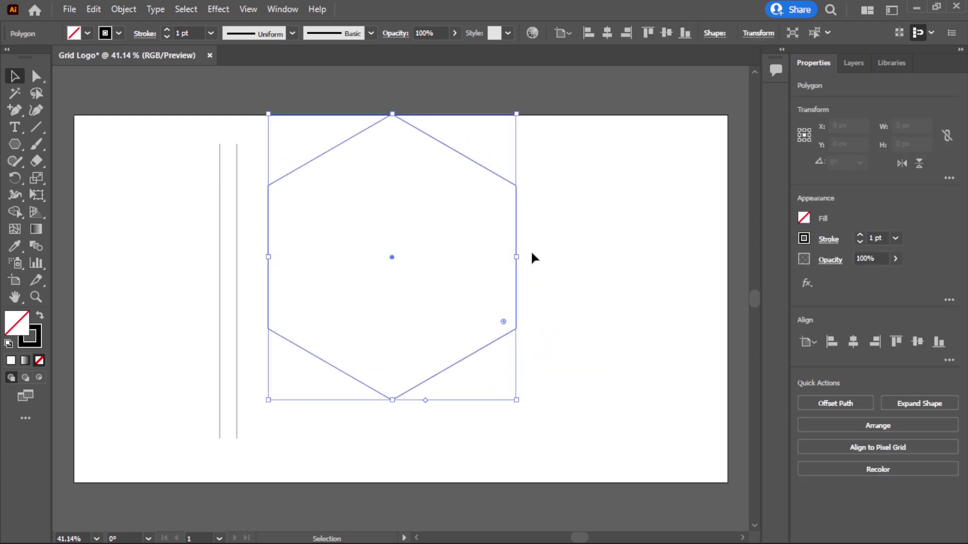
pyautogui.click(606, 33)
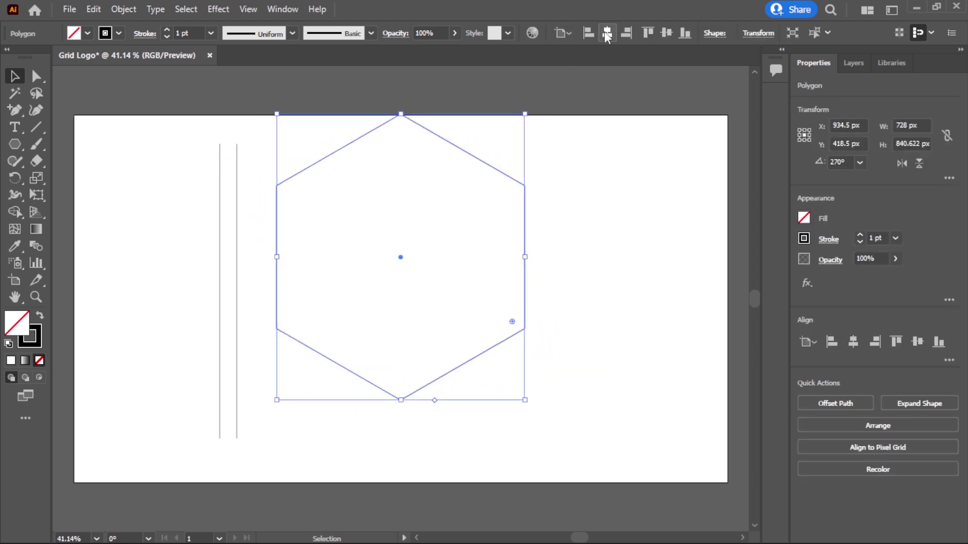
pyautogui.click(663, 33)
pyautogui.click(620, 232)
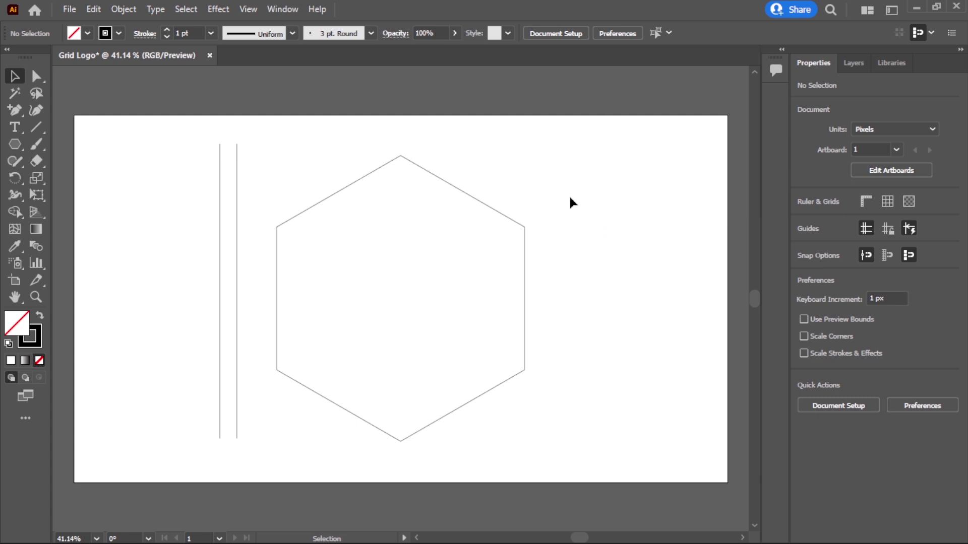
# Step: Scale the hexagon down slightly about its centre, keeping its proportions
pyautogui.click(523, 250)
pyautogui.moveTo(525, 153); pyautogui.dragTo(521, 164)
pyautogui.click(511, 165)
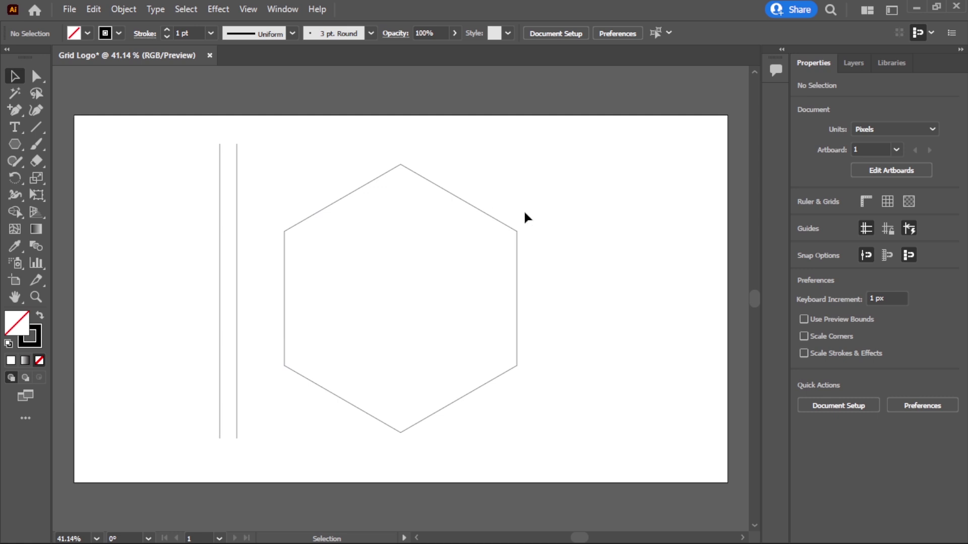
# Step: Place the line pair along the inside of the hexagon's left edge and a copy along its right edge, both vertically centred
pyautogui.moveTo(238, 199); pyautogui.dragTo(520, 190)
pyautogui.click(278, 186)
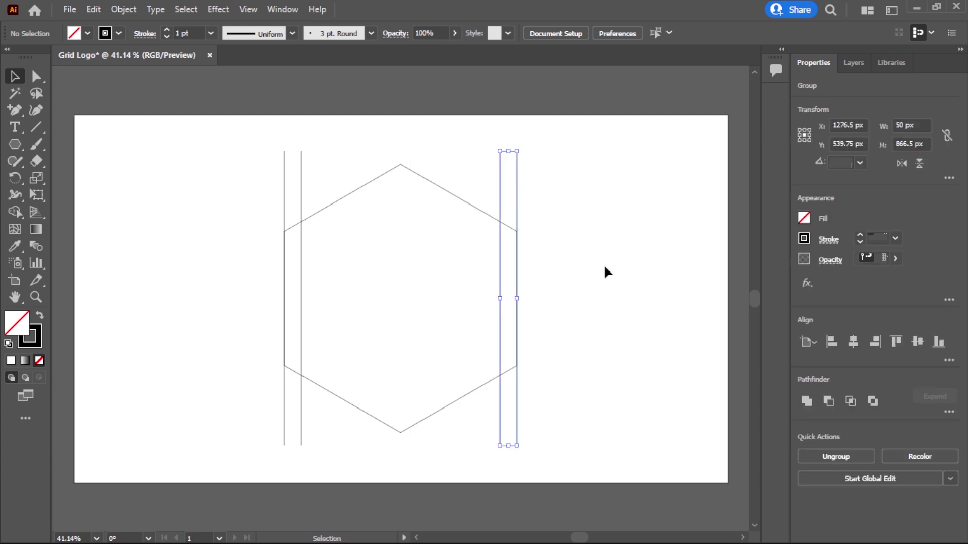
pyautogui.click(556, 234)
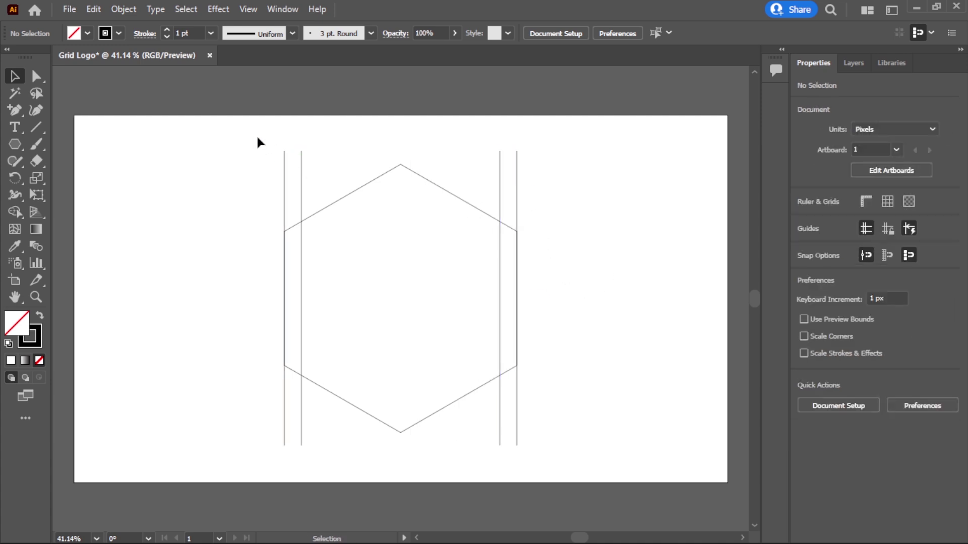
pyautogui.moveTo(296, 140); pyautogui.dragTo(555, 155)
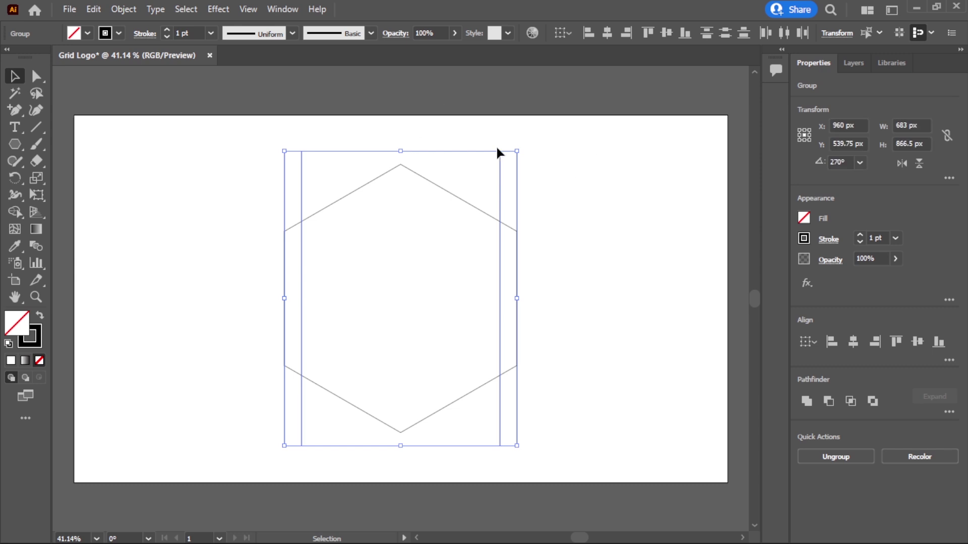
pyautogui.click(613, 313)
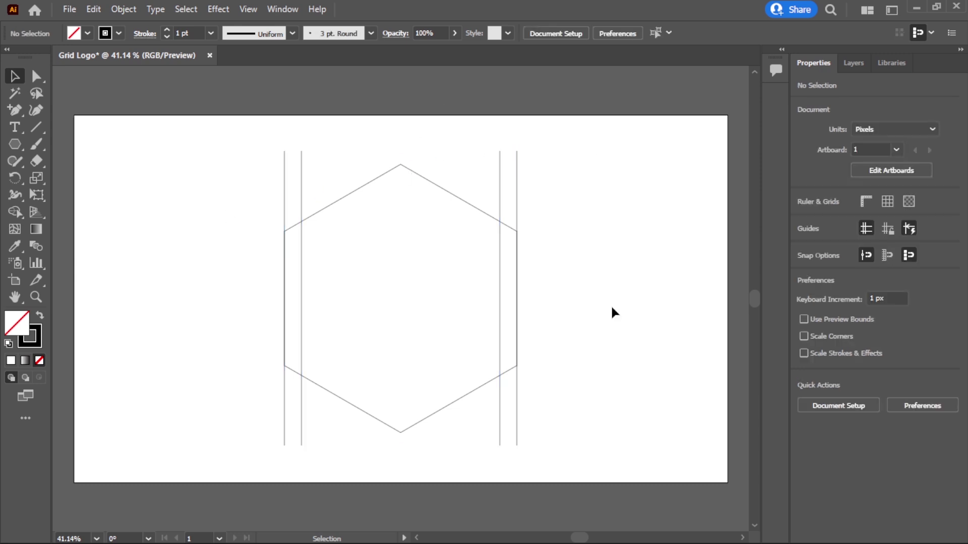
# Step: Copy the right-hand line pair, paste it in front, and rotate the copy 90° to lie horizontally across the hexagon's middle
pyautogui.click(517, 186)
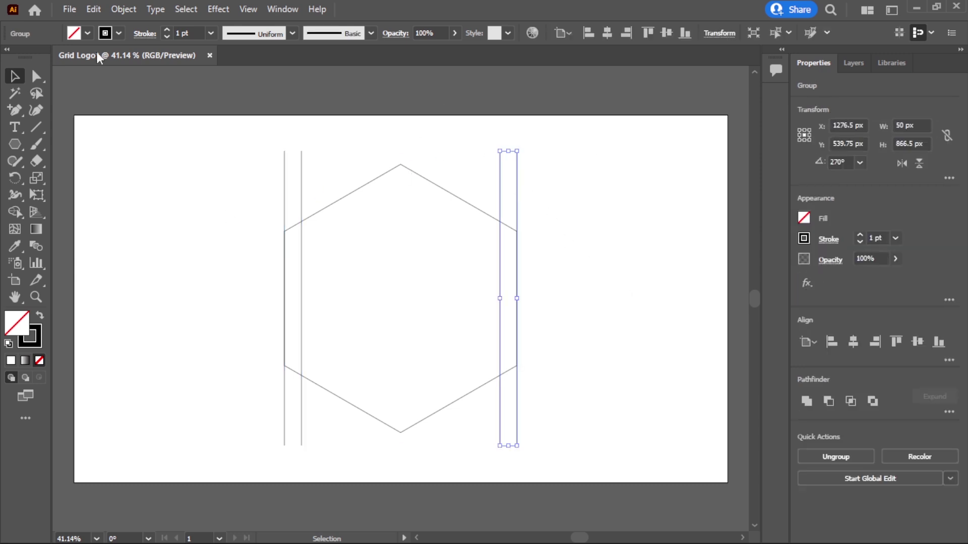
pyautogui.click(96, 8)
pyautogui.click(140, 79)
pyautogui.click(95, 12)
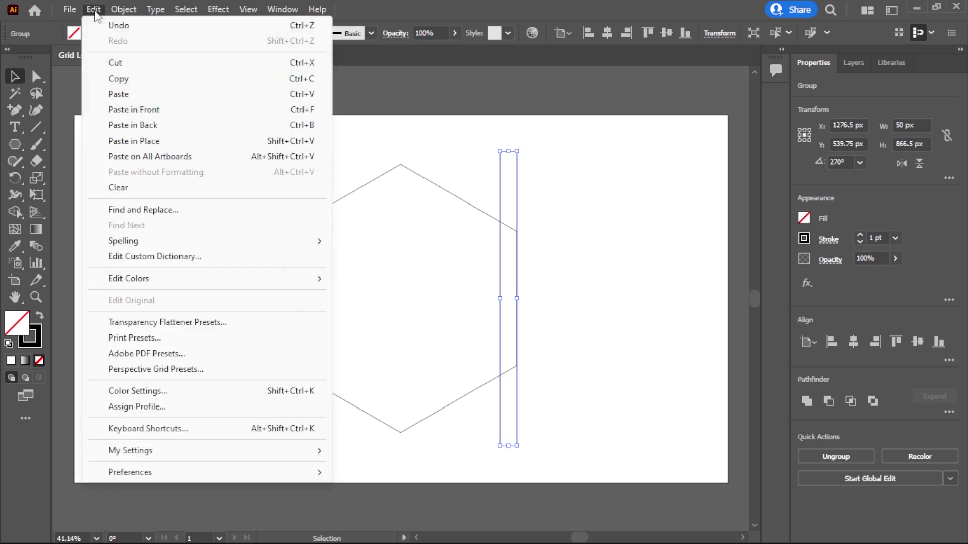
pyautogui.click(154, 115)
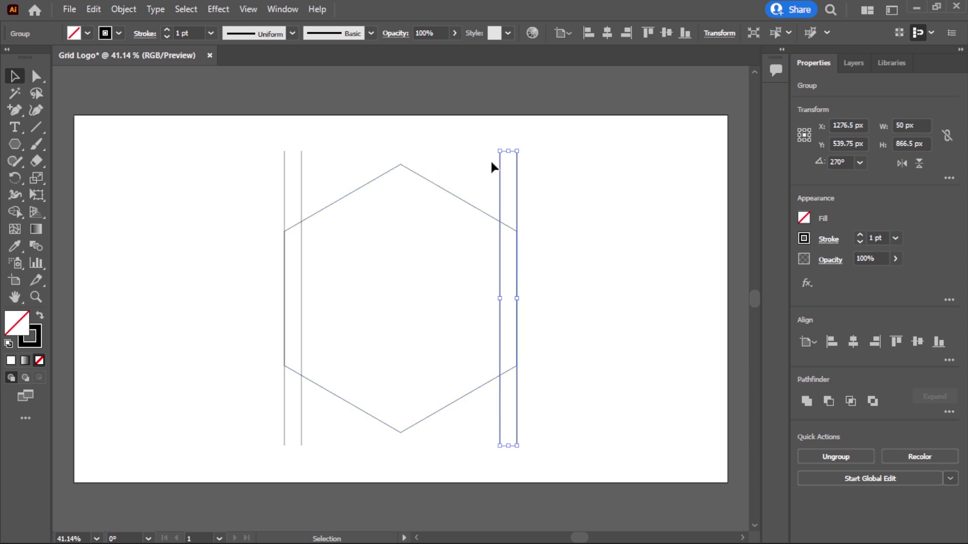
pyautogui.moveTo(524, 147); pyautogui.dragTo(502, 307)
pyautogui.click(583, 374)
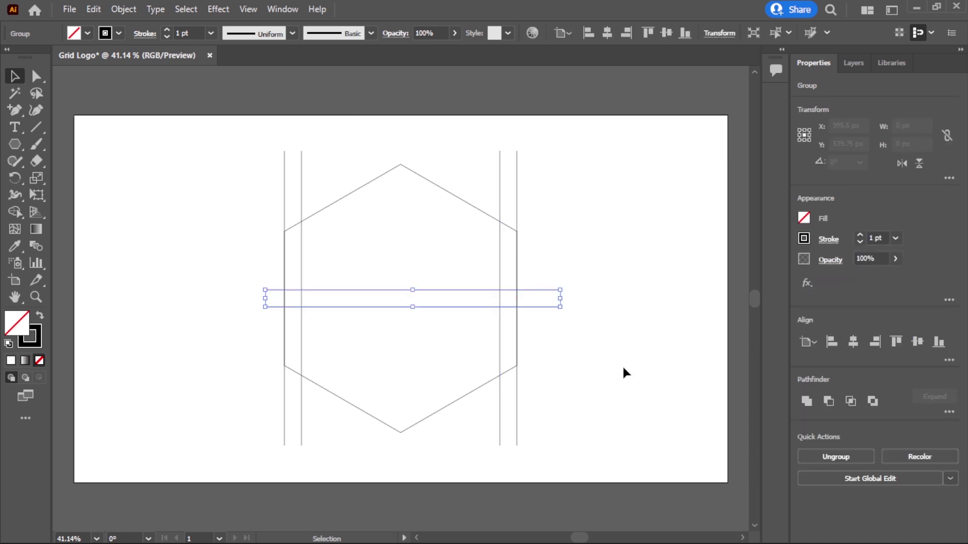
pyautogui.click(622, 365)
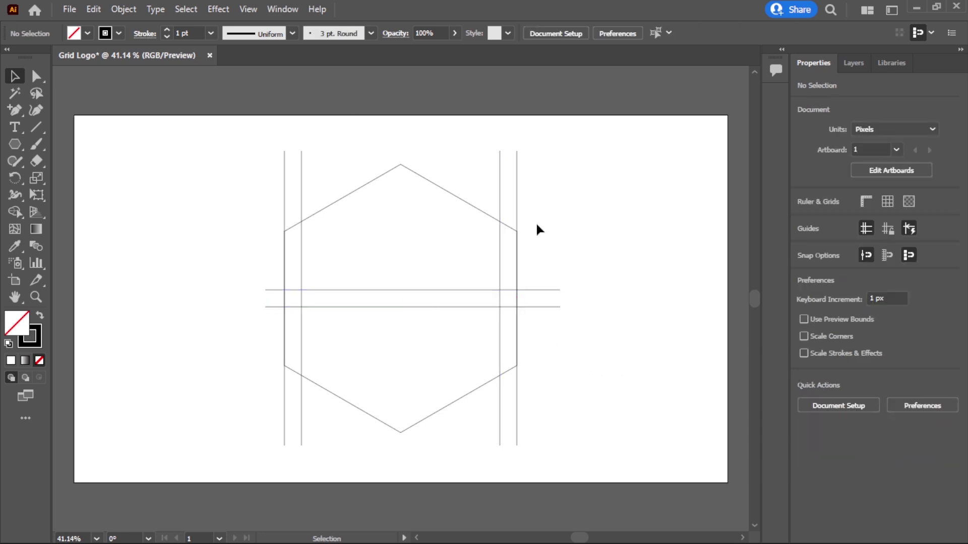
# Step: Blend the left and right vertical line pairs with the Blend tool to fill the hexagon's width with lines
pyautogui.click(284, 155)
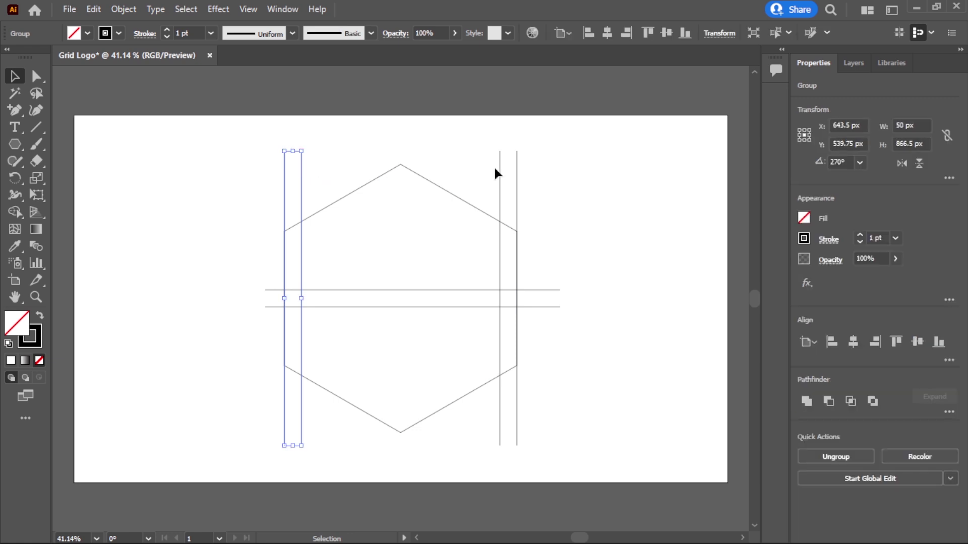
pyautogui.keyDown('shift'); pyautogui.click(500, 165); pyautogui.keyUp('shift')
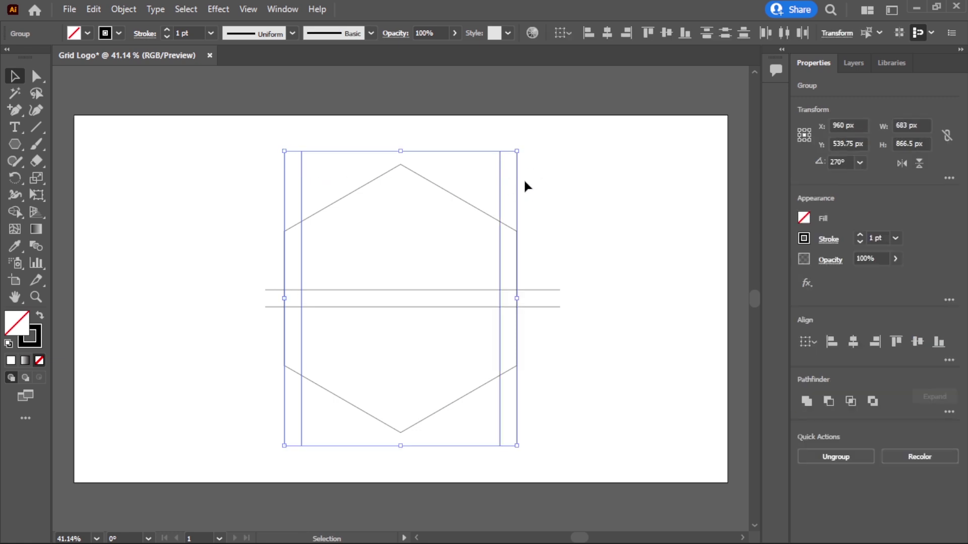
pyautogui.click(41, 246)
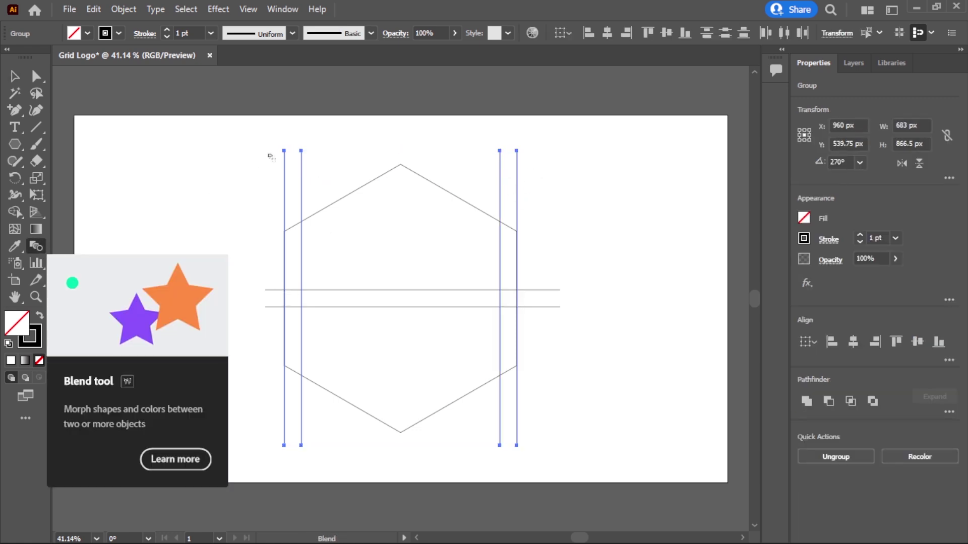
pyautogui.click(301, 151)
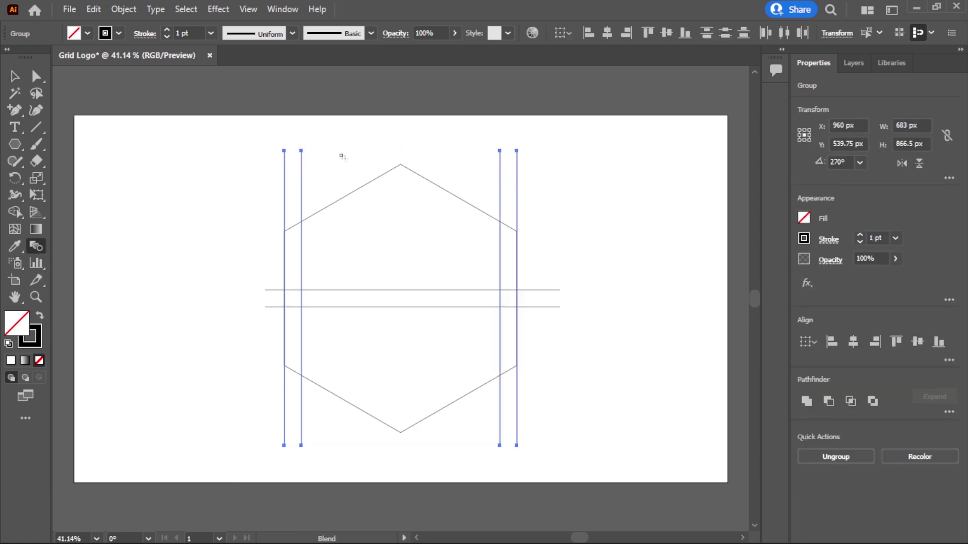
pyautogui.click(500, 152)
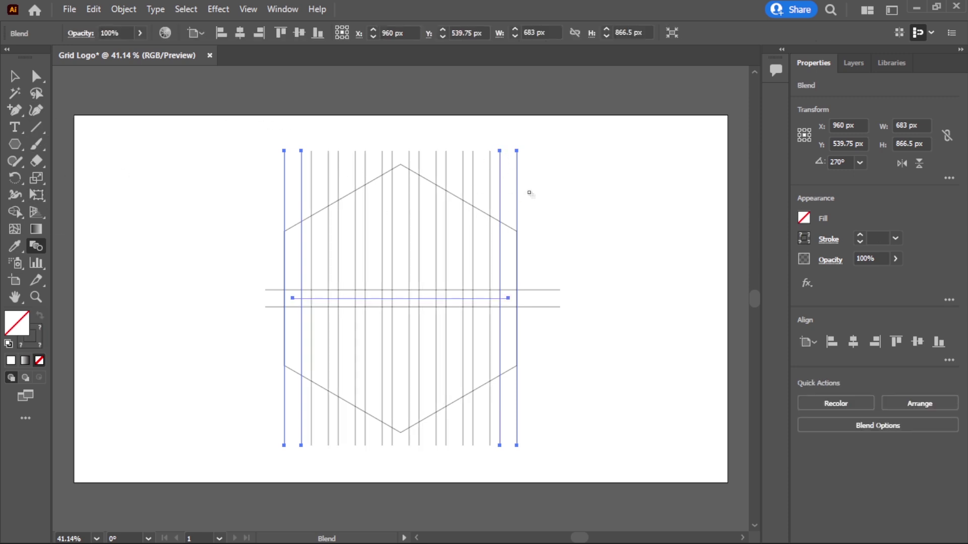
pyautogui.click(14, 77)
pyautogui.click(224, 267)
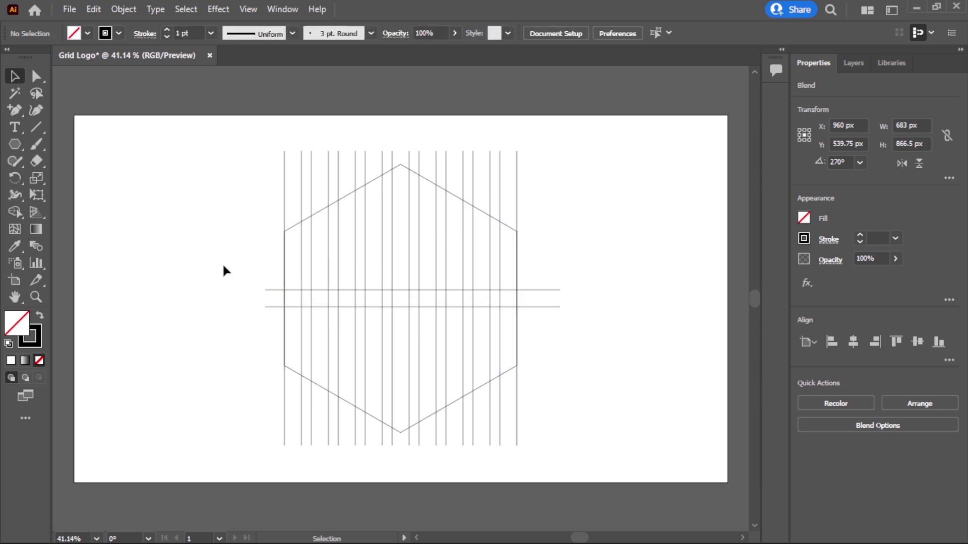
# Step: Set the vertical line blend's spacing to Specified Steps with 5 steps
pyautogui.click(499, 174)
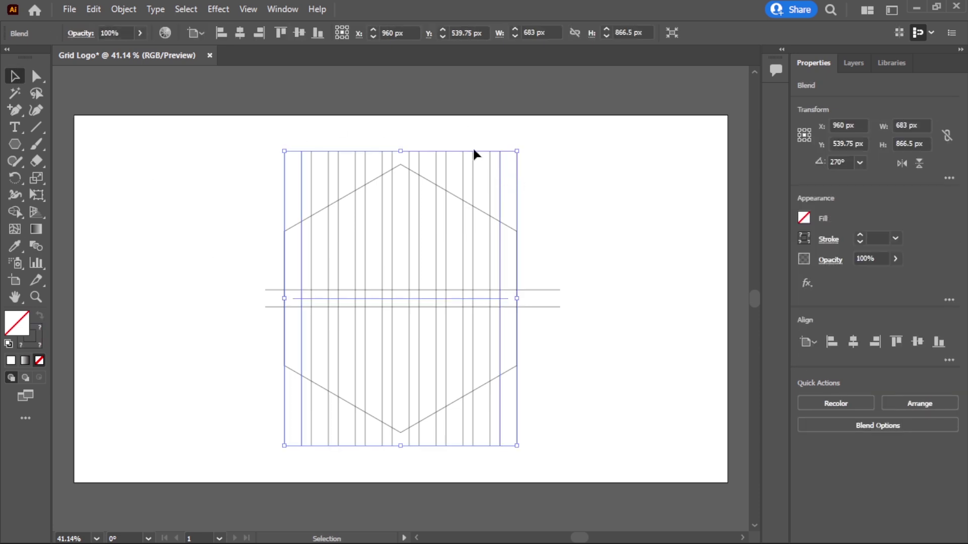
pyautogui.doubleClick(35, 247)
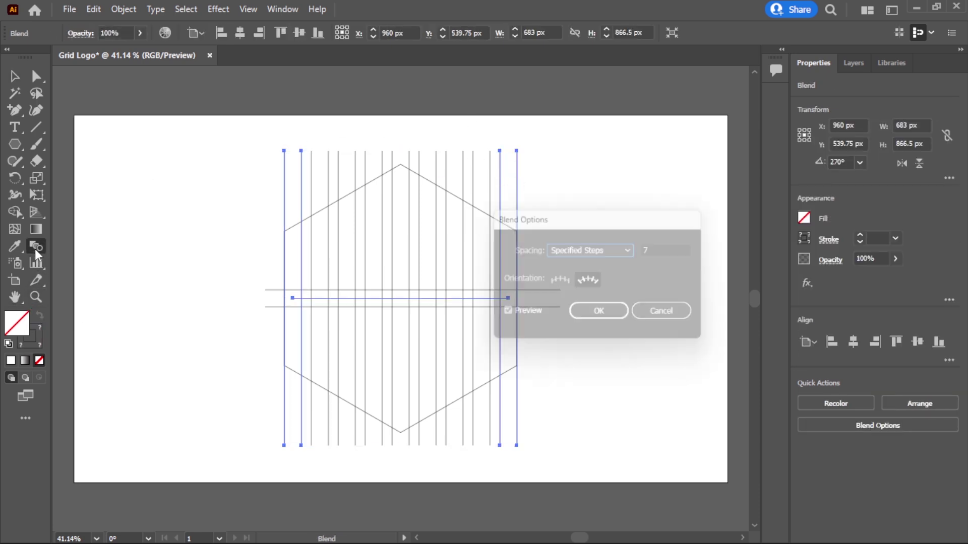
pyautogui.click(609, 249)
pyautogui.click(612, 266)
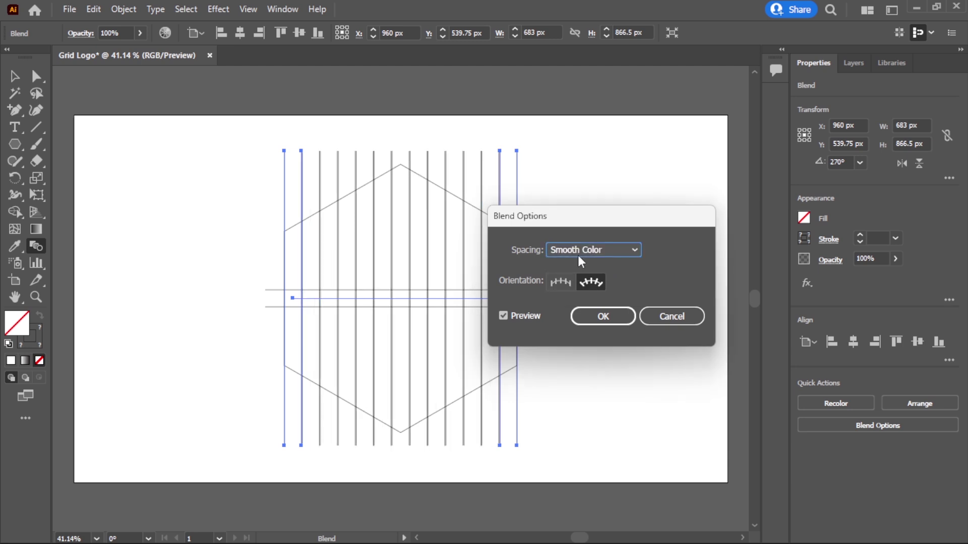
pyautogui.click(607, 250)
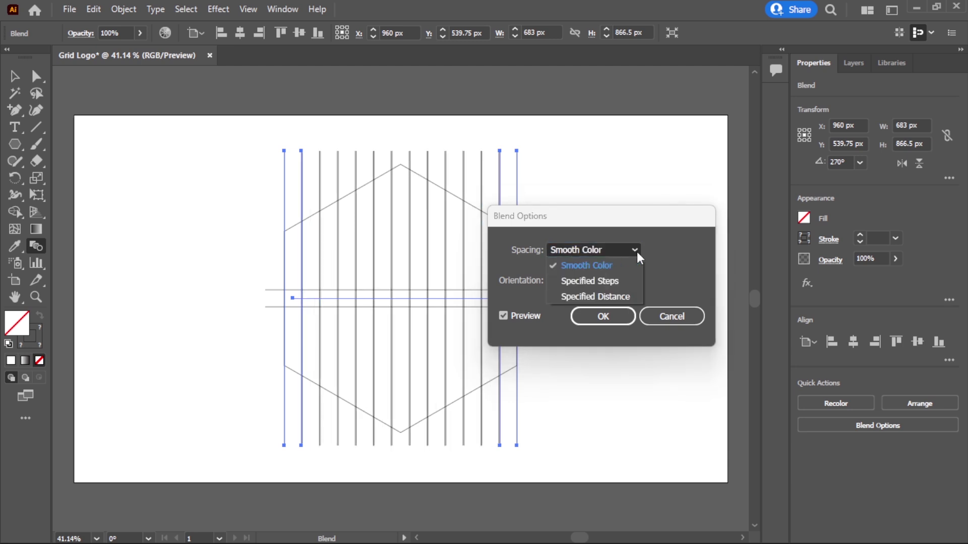
pyautogui.click(621, 279)
pyautogui.press('Down')
pyautogui.press('Down')
pyautogui.press('Down')
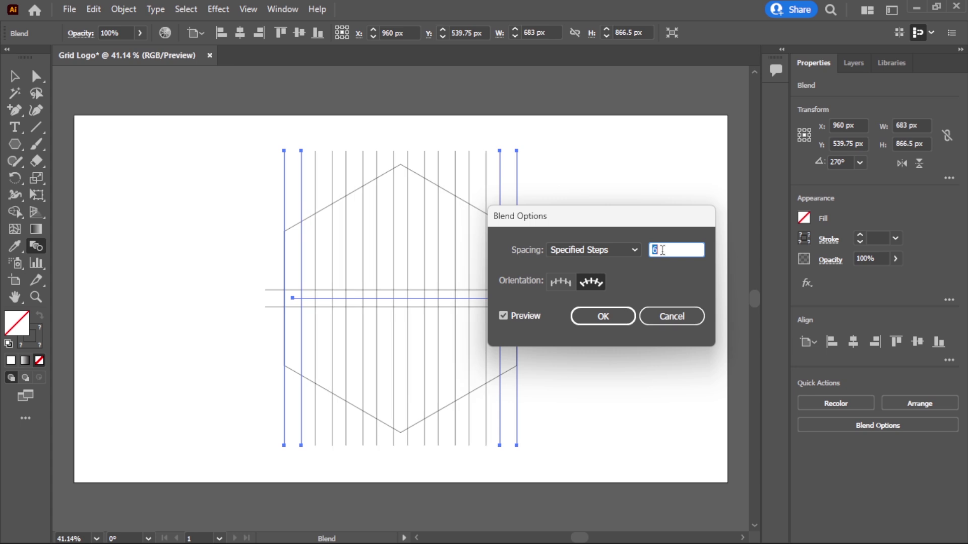
pyautogui.press('Down')
pyautogui.press('Down')
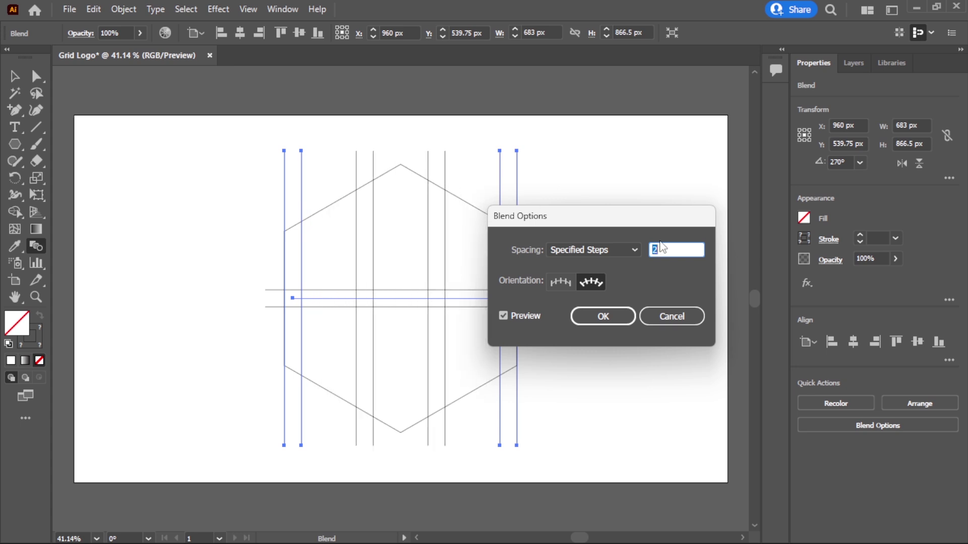
pyautogui.press('Up')
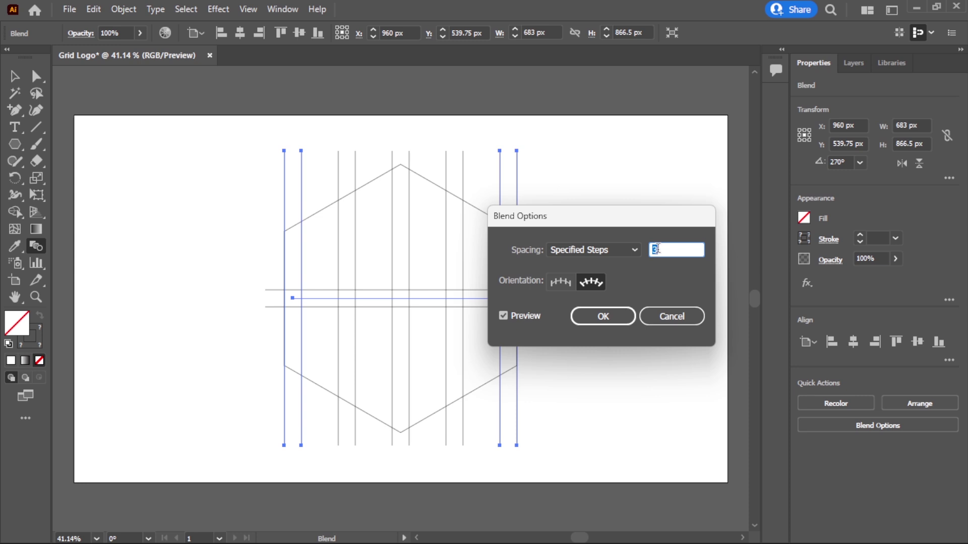
pyautogui.press('Up')
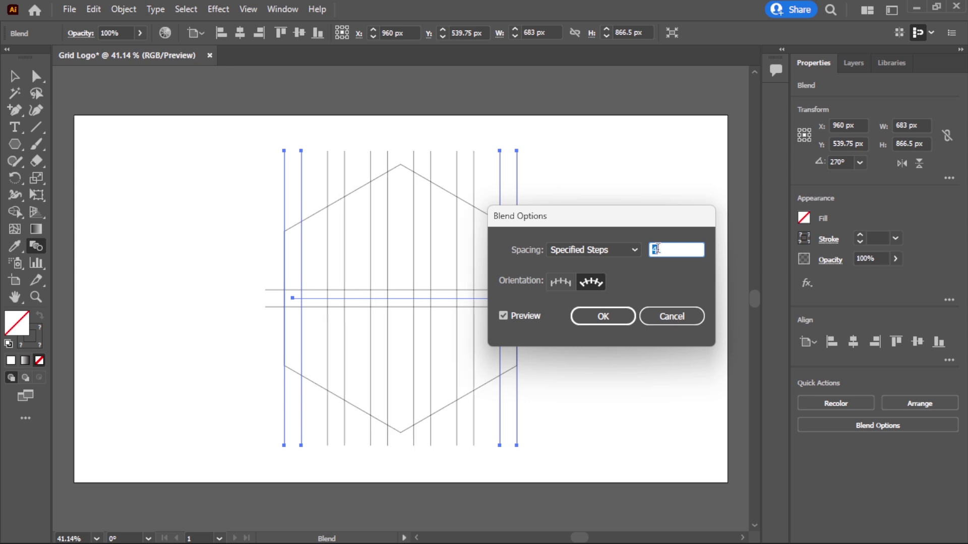
pyautogui.press('Up')
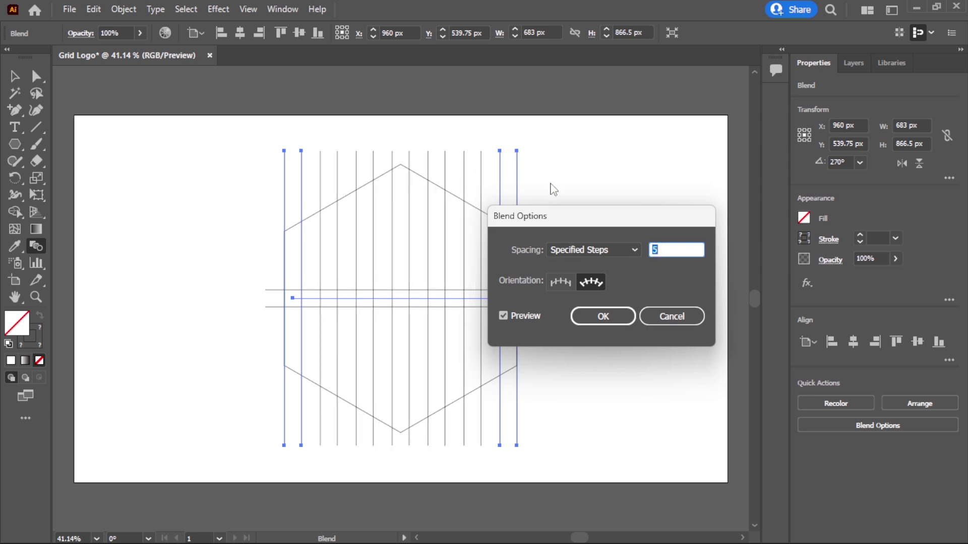
pyautogui.click(623, 316)
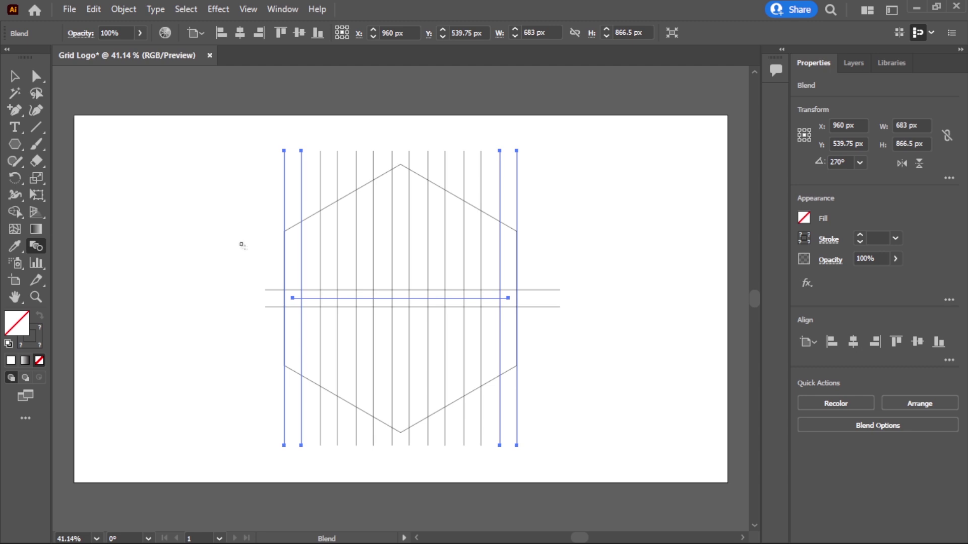
pyautogui.press('v')
pyautogui.click(225, 159)
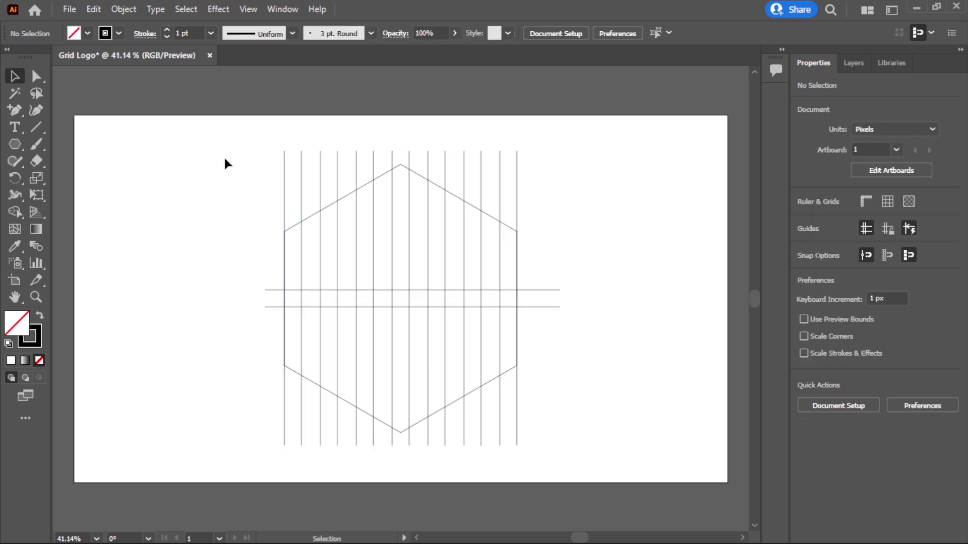
# Step: Apply Expand Appearance to the blended vertical lines
pyautogui.click(498, 161)
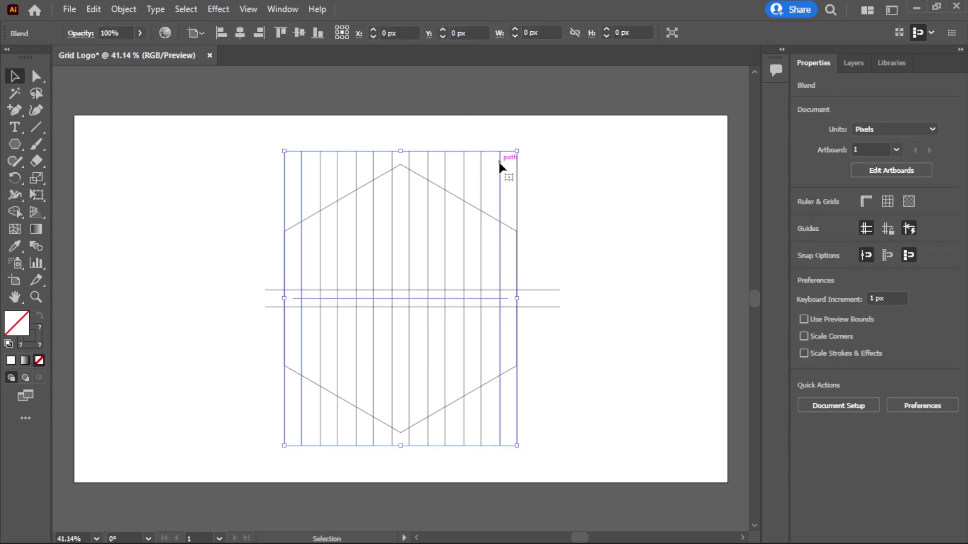
pyautogui.click(122, 10)
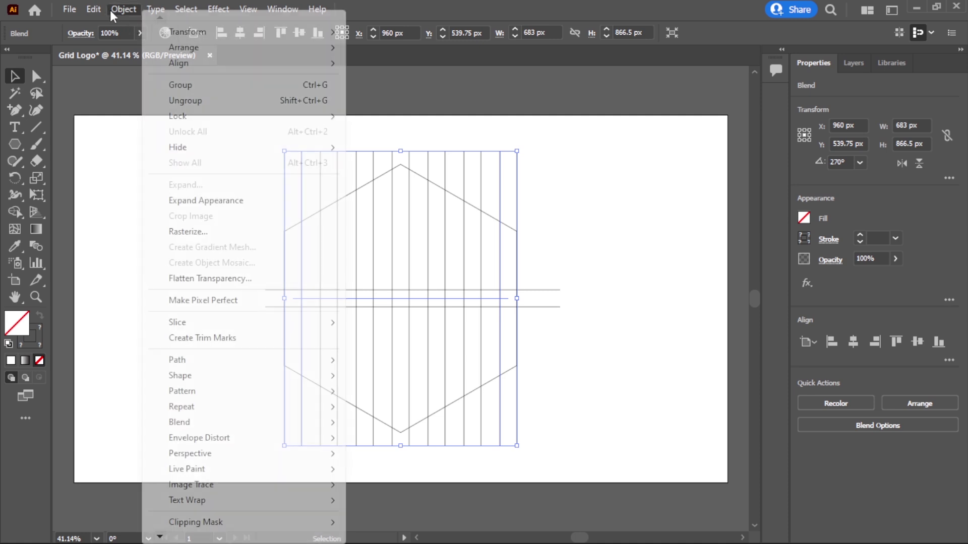
pyautogui.click(217, 201)
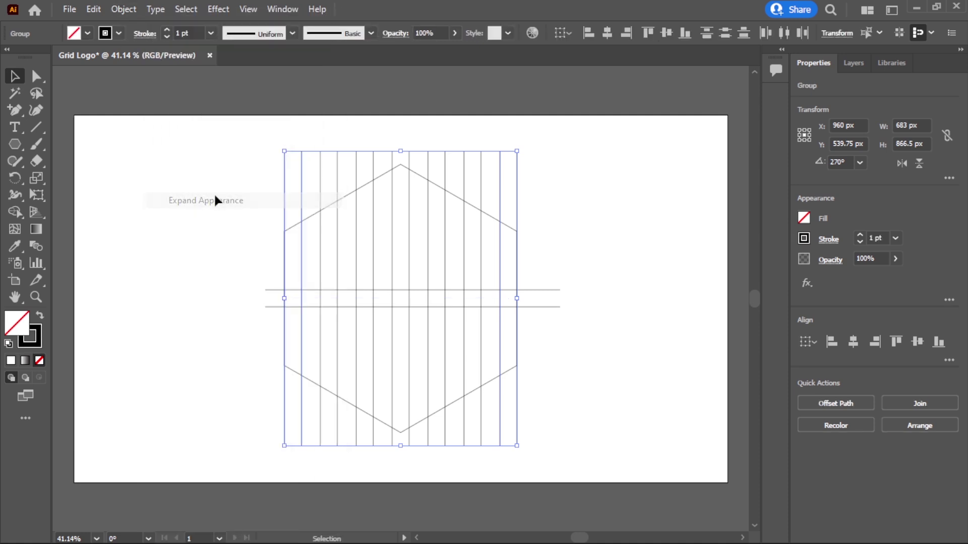
pyautogui.click(591, 208)
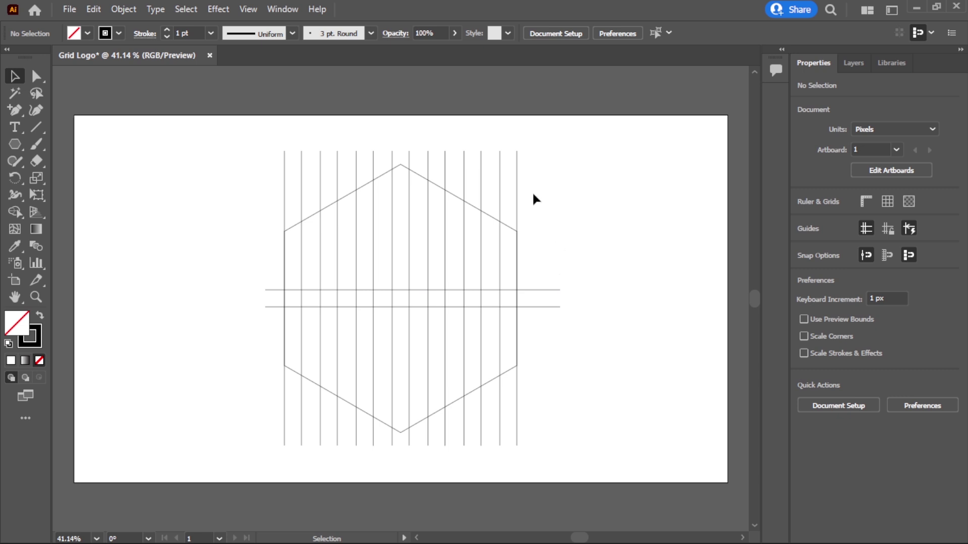
# Step: Expand the vertical line blend into separate lines with Object, Fill and Stroke included
pyautogui.click(515, 185)
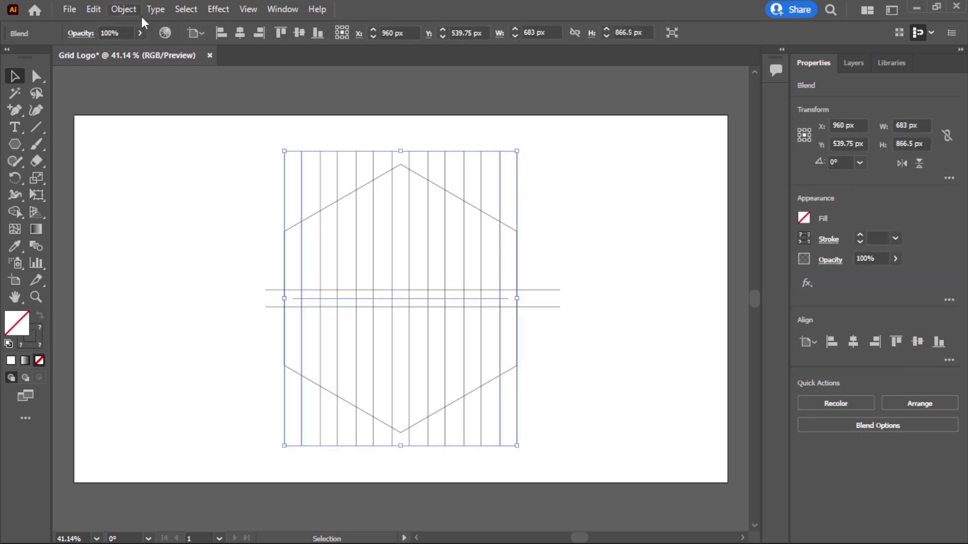
pyautogui.click(125, 11)
pyautogui.click(199, 185)
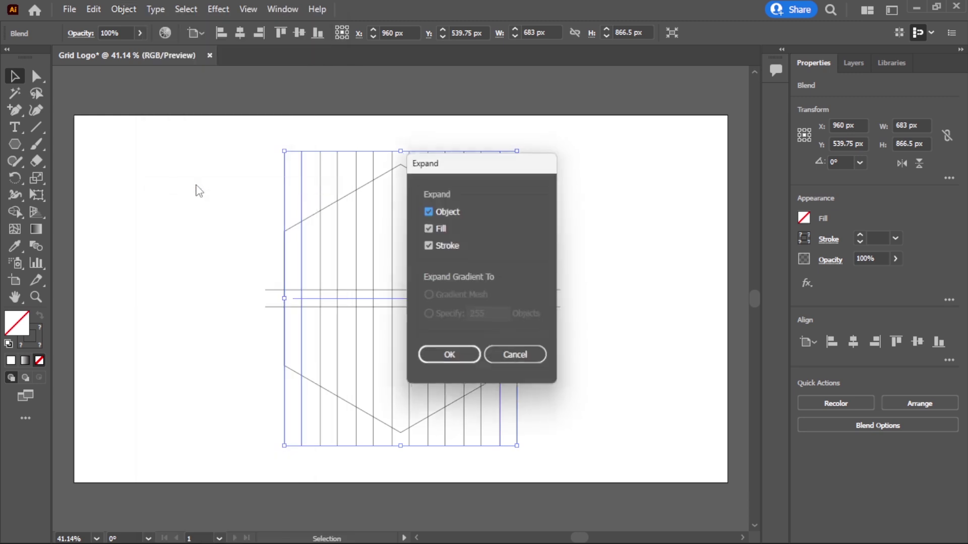
pyautogui.click(449, 359)
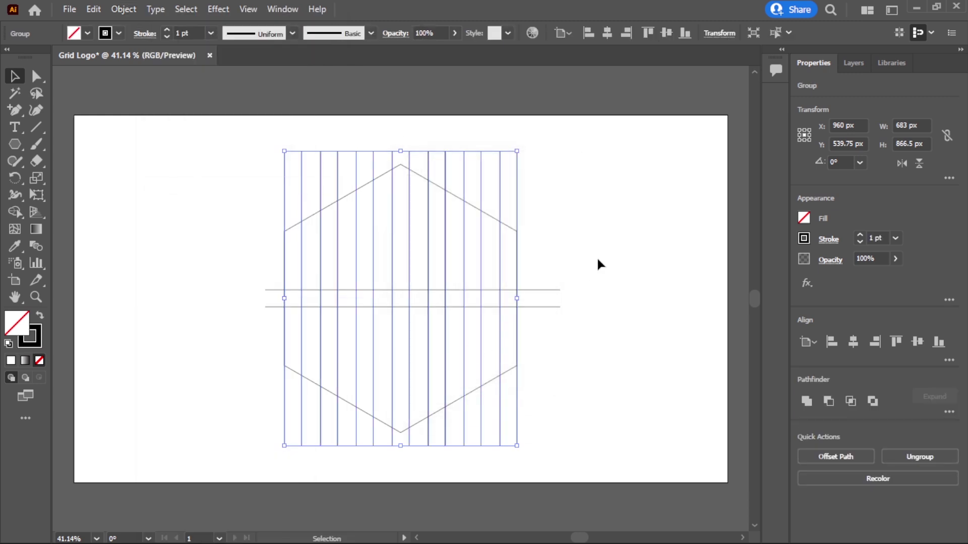
pyautogui.click(610, 236)
pyautogui.click(518, 186)
pyautogui.click(583, 221)
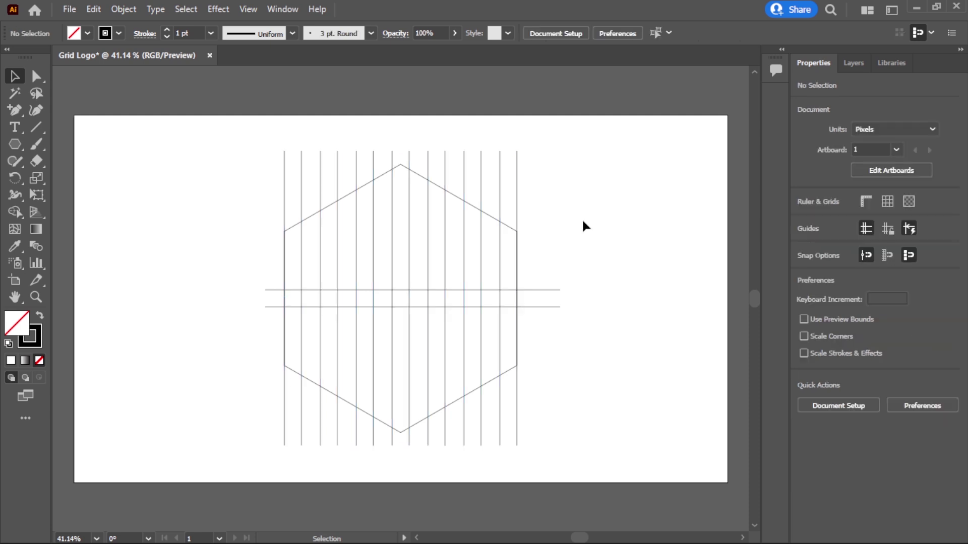
# Step: Offset the hexagon's path by -50 px with miter joins to create a smaller concentric hexagon inside it
pyautogui.click(507, 225)
pyautogui.click(129, 8)
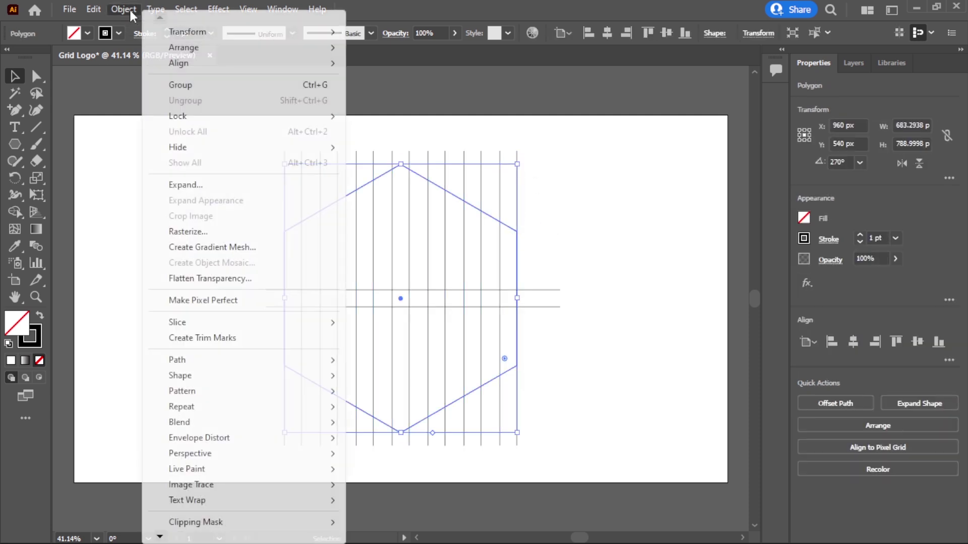
pyautogui.moveTo(217, 366)
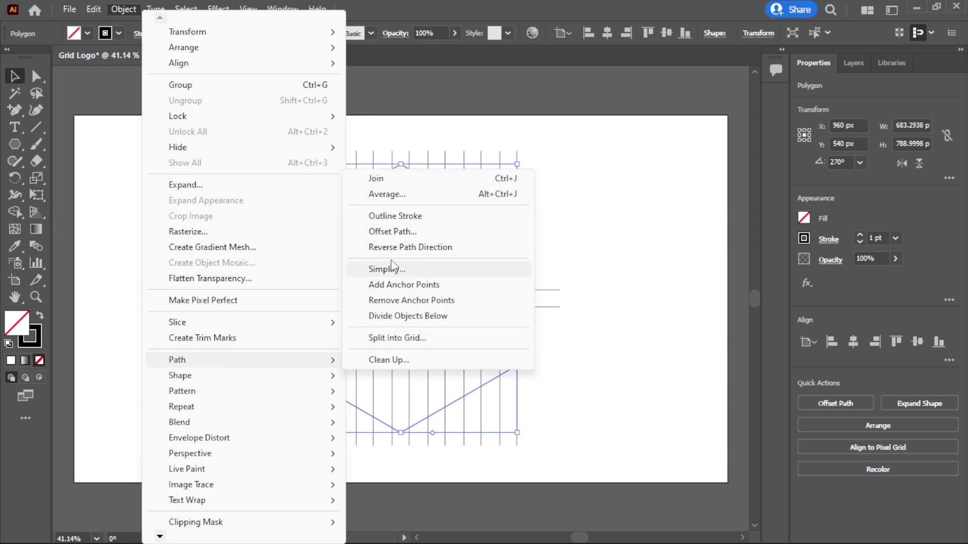
pyautogui.click(393, 232)
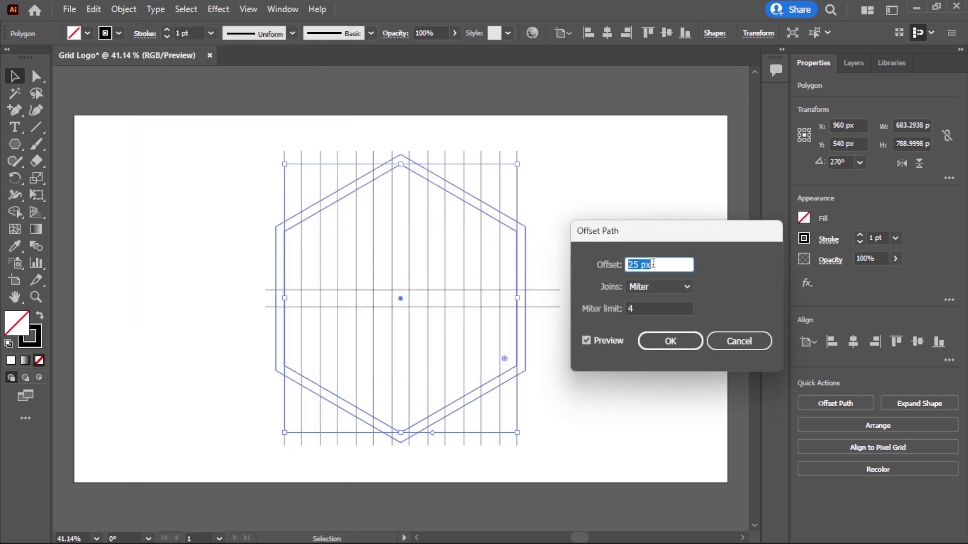
pyautogui.write('-6')
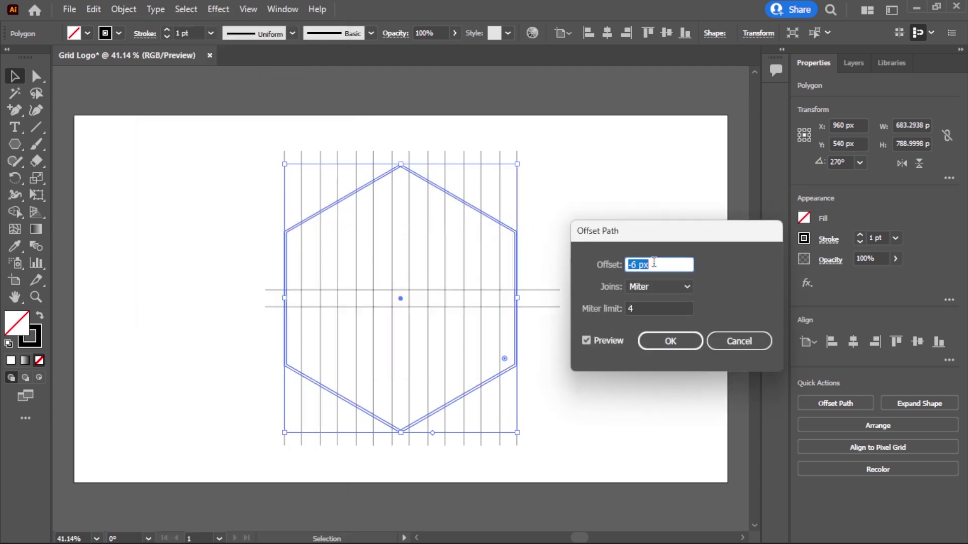
pyautogui.scroll(-20, 654, 262)
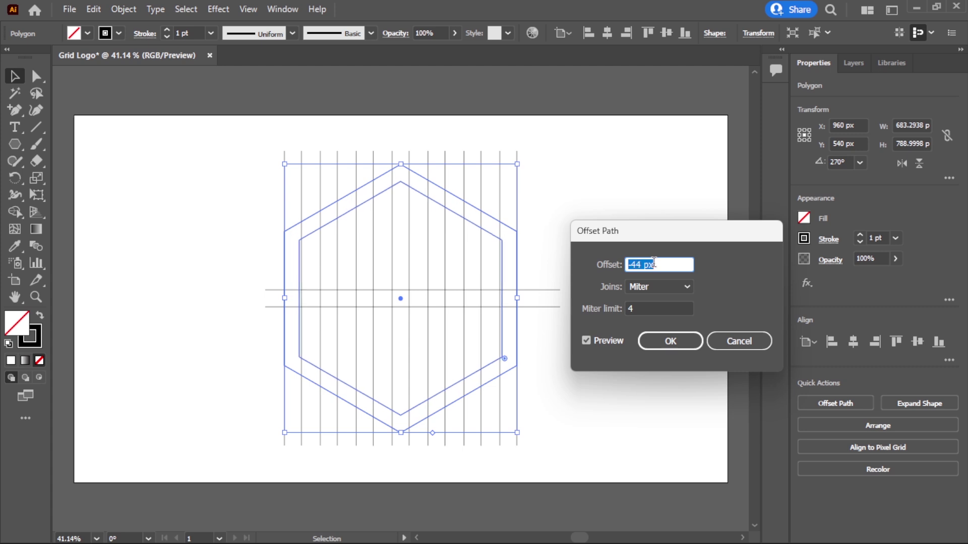
pyautogui.scroll(-5, 654, 262)
pyautogui.scroll(-1, 654, 263)
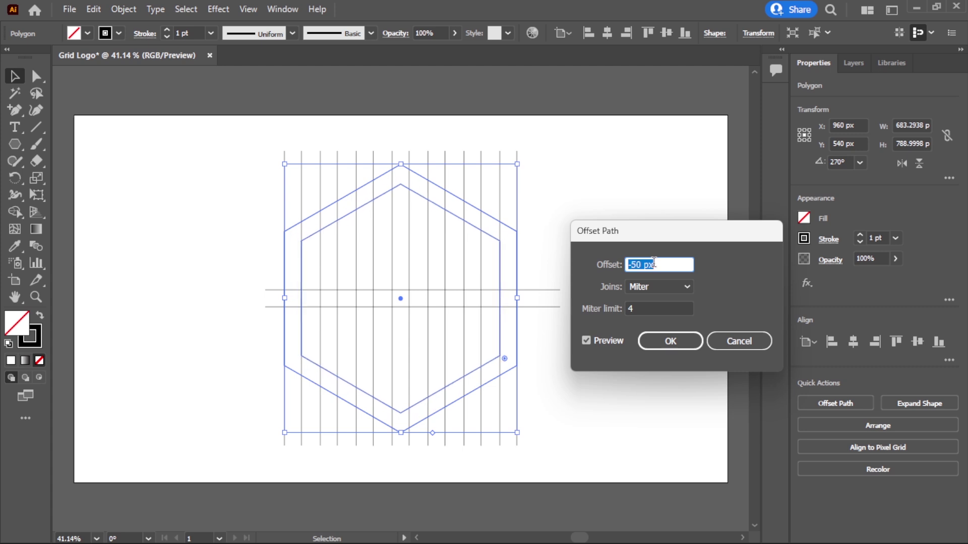
pyautogui.click(675, 342)
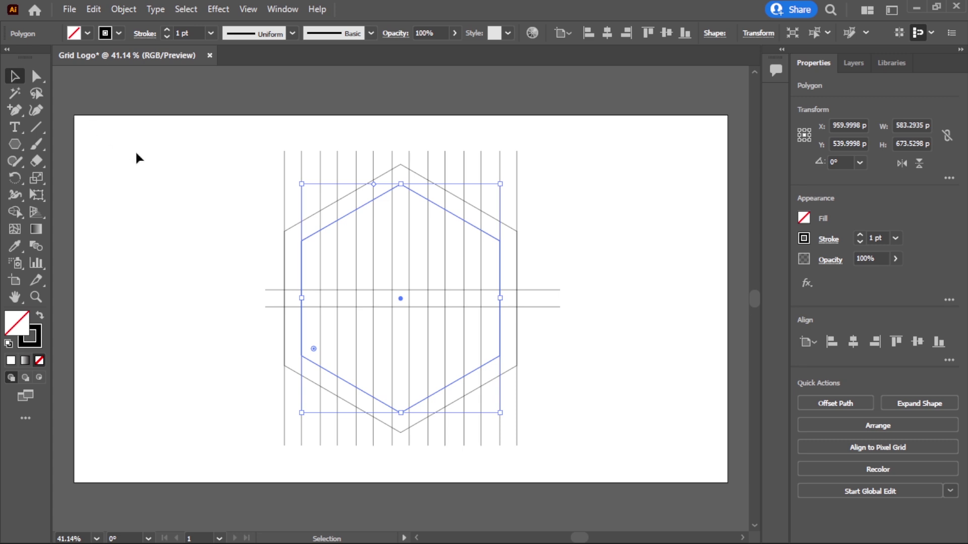
pyautogui.click(232, 336)
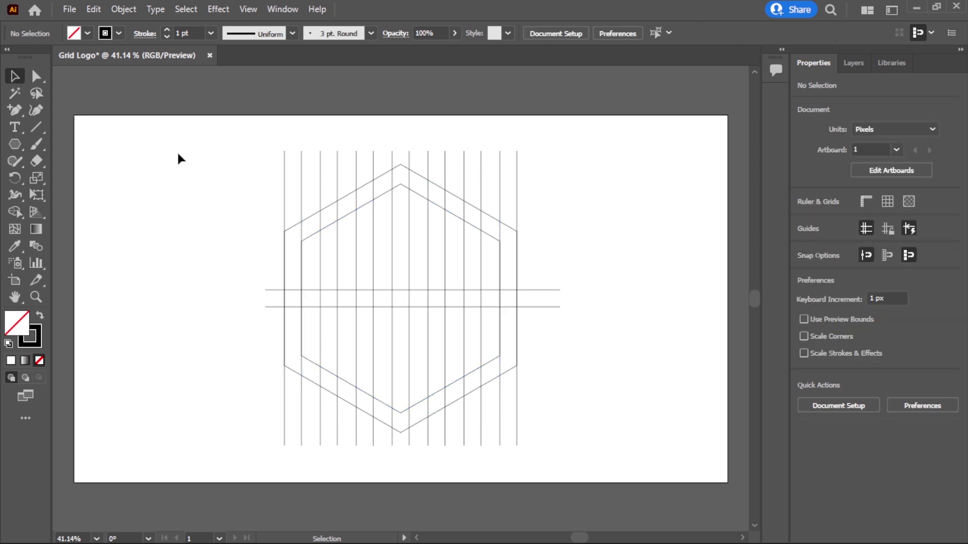
# Step: Select all the grid lines and both hexagons and set their stroke to None
pyautogui.moveTo(177, 152); pyautogui.dragTo(698, 439)
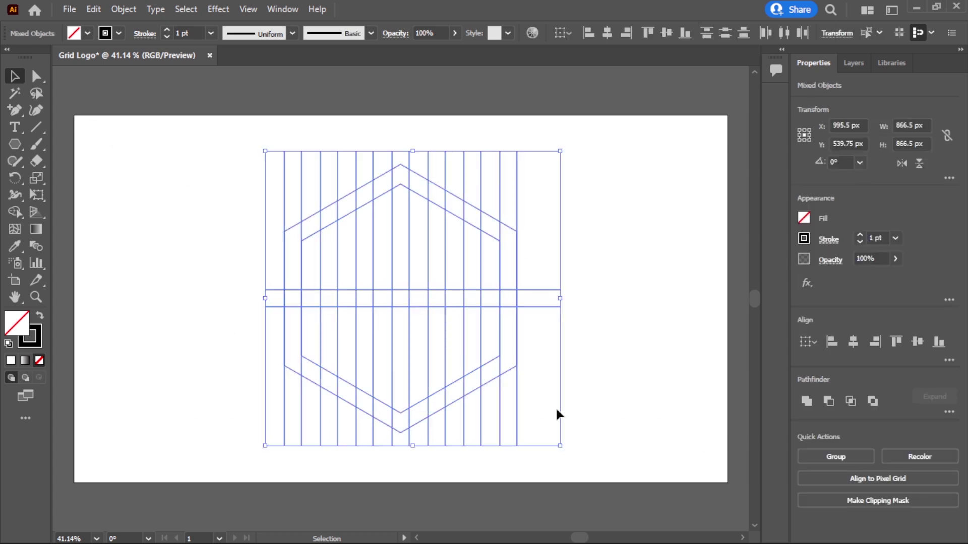
pyautogui.click(119, 33)
pyautogui.click(9, 58)
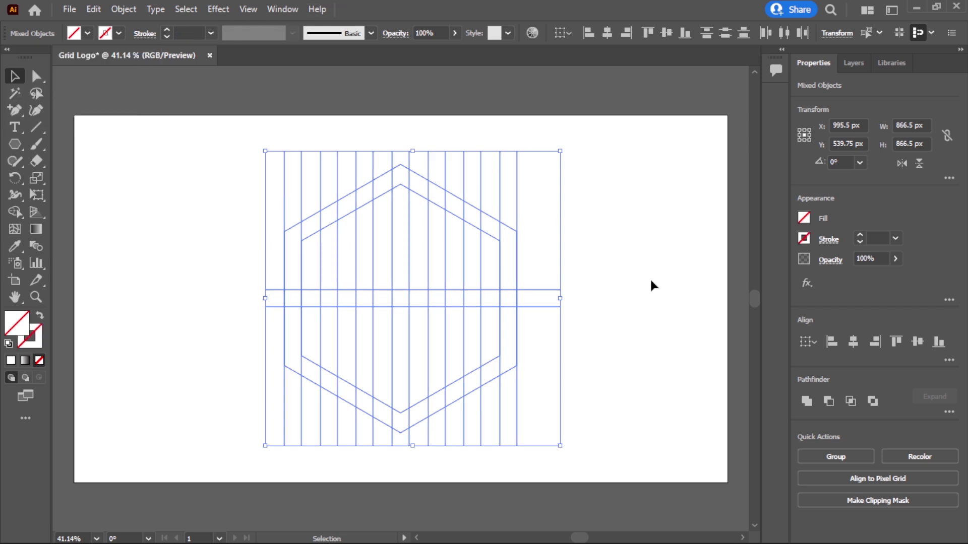
# Step: With a red fill, merge grid regions using the Shape Builder into a C, a central W and an S inside the hexagon
pyautogui.click(23, 207)
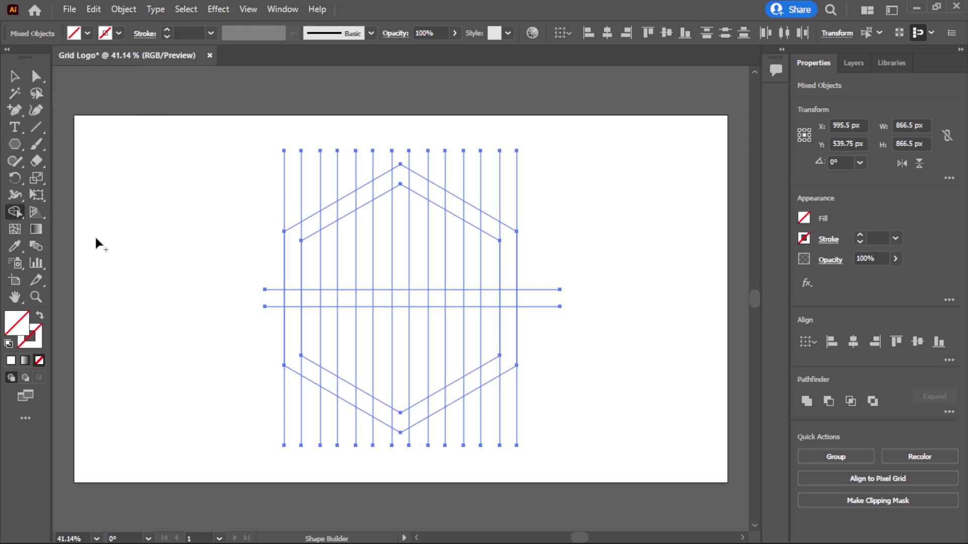
pyautogui.click(87, 35)
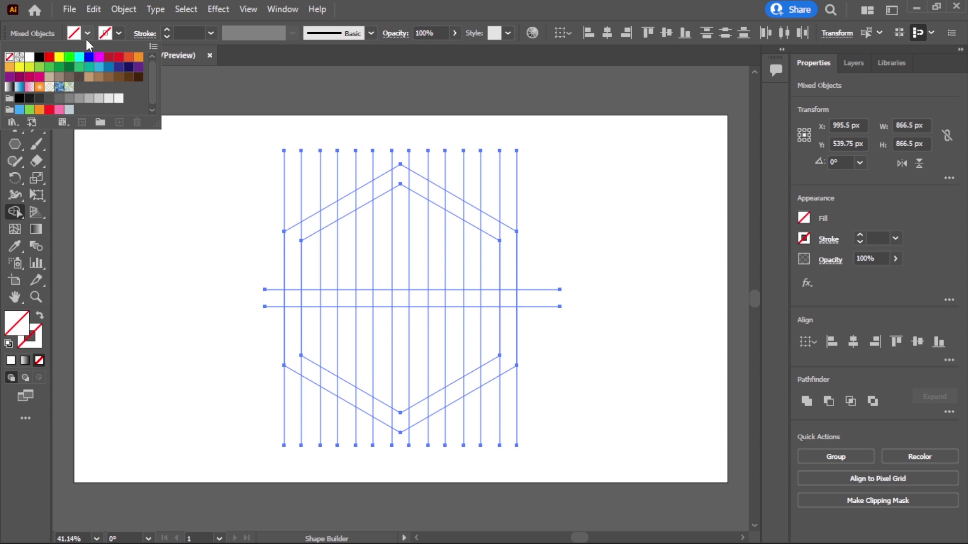
pyautogui.click(49, 57)
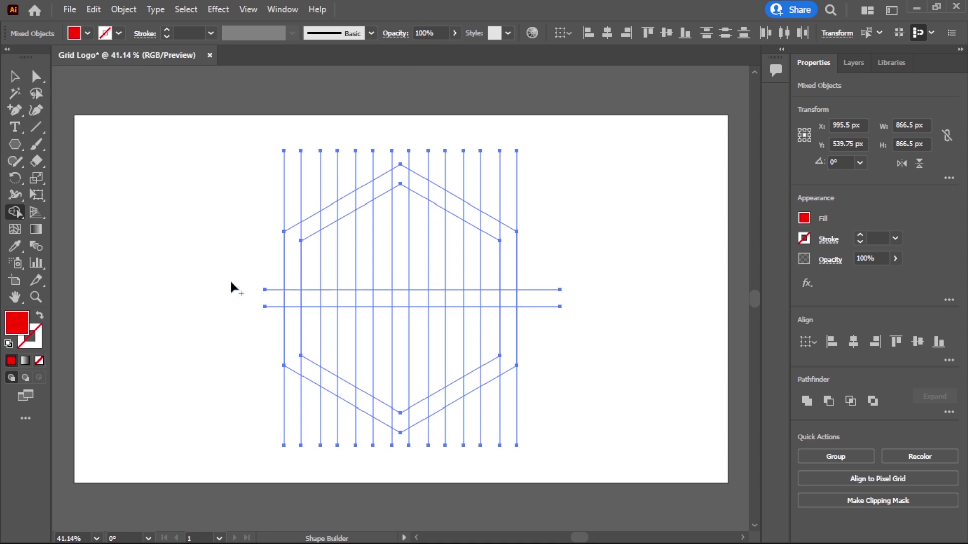
pyautogui.click(328, 243)
pyautogui.moveTo(320, 216)
pyautogui.mouseDown()
pyautogui.moveTo(291, 237)
pyautogui.moveTo(284, 332)
pyautogui.moveTo(294, 363)
pyautogui.moveTo(324, 373)
pyautogui.mouseUp()
pyautogui.moveTo(330, 382); pyautogui.dragTo(329, 348)
pyautogui.moveTo(364, 199)
pyautogui.mouseDown()
pyautogui.moveTo(372, 288)
pyautogui.moveTo(359, 402)
pyautogui.moveTo(399, 424)
pyautogui.moveTo(418, 415)
pyautogui.moveTo(398, 406)
pyautogui.moveTo(403, 178)
pyautogui.moveTo(436, 214)
pyautogui.moveTo(439, 334)
pyautogui.moveTo(434, 395)
pyautogui.moveTo(423, 406)
pyautogui.mouseUp()
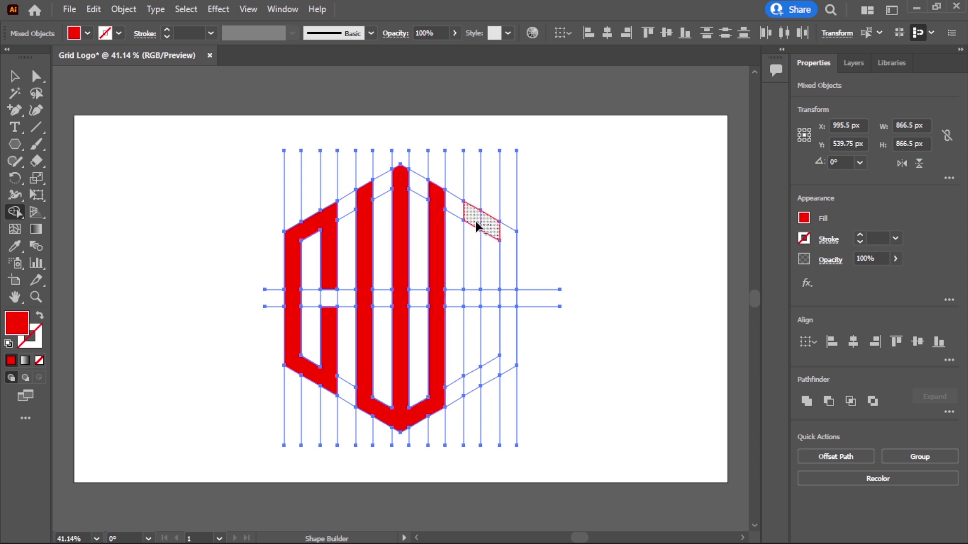
pyautogui.moveTo(476, 222)
pyautogui.mouseDown()
pyautogui.moveTo(473, 295)
pyautogui.moveTo(505, 299)
pyautogui.moveTo(512, 327)
pyautogui.moveTo(496, 367)
pyautogui.moveTo(473, 377)
pyautogui.mouseUp()
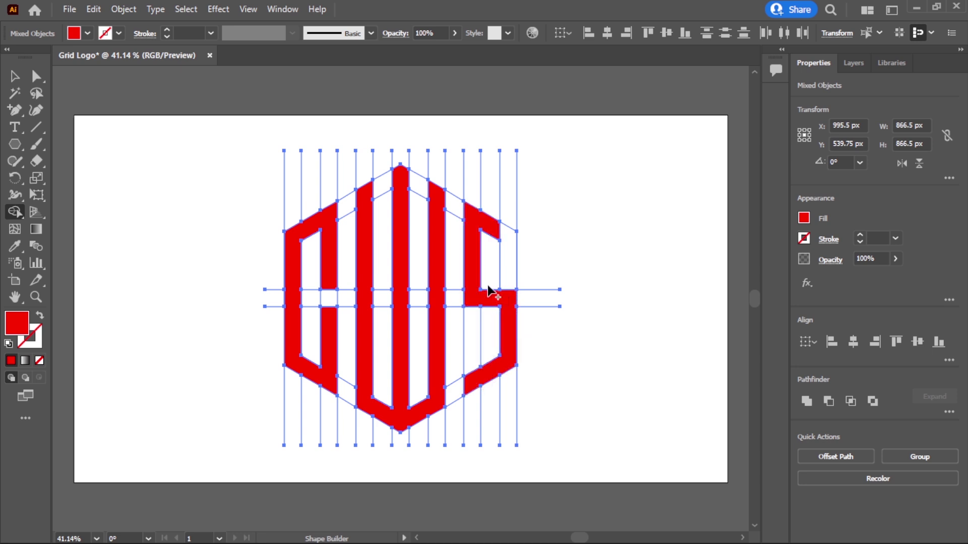
# Step: With a black fill, use the Shape Builder to fill the S's upper outer bar and lower inner bar regions, leaving the artwork deselected
pyautogui.click(89, 34)
pyautogui.click(39, 57)
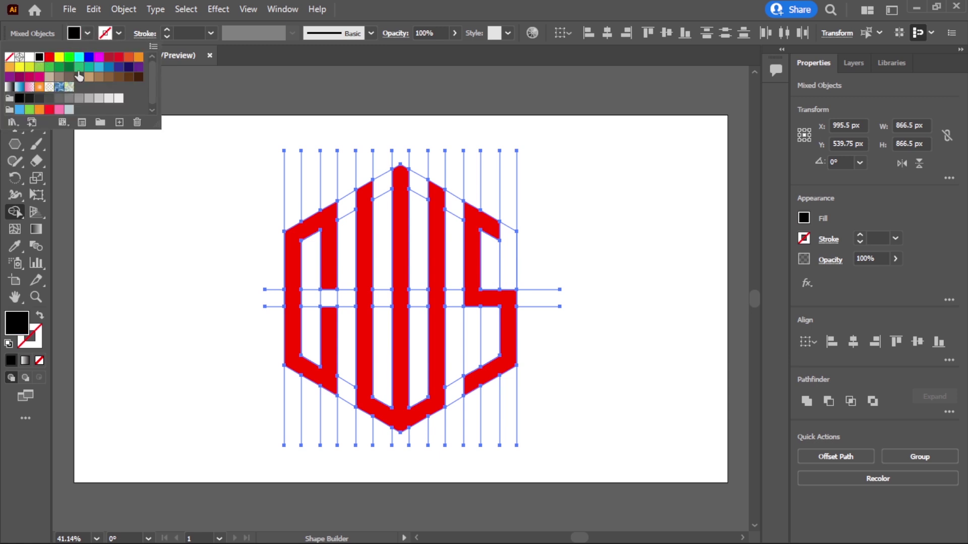
pyautogui.click(513, 263)
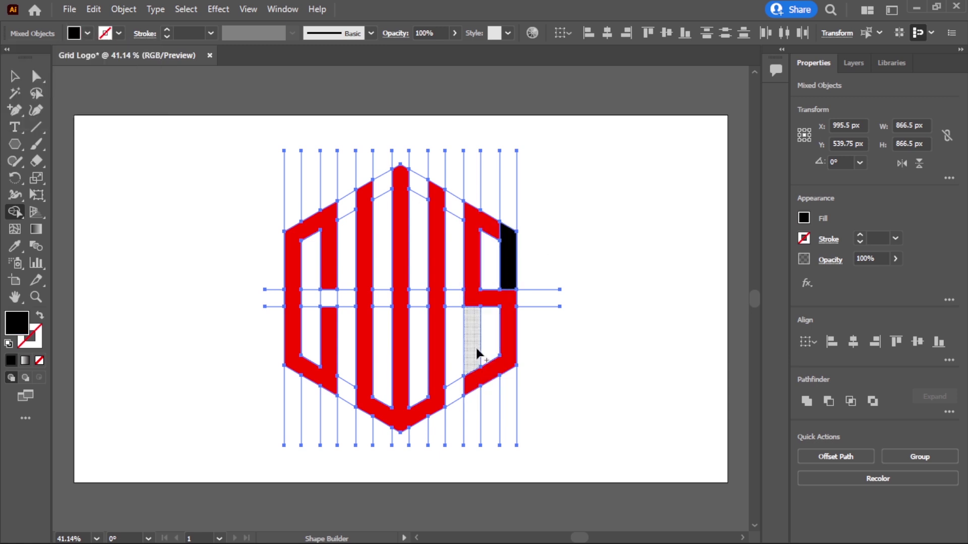
pyautogui.click(474, 367)
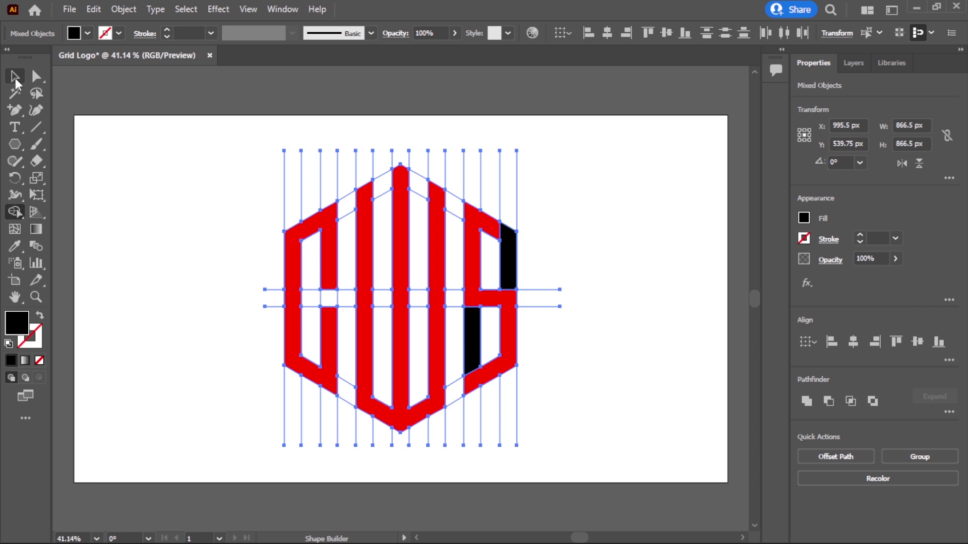
pyautogui.click(15, 79)
pyautogui.click(213, 355)
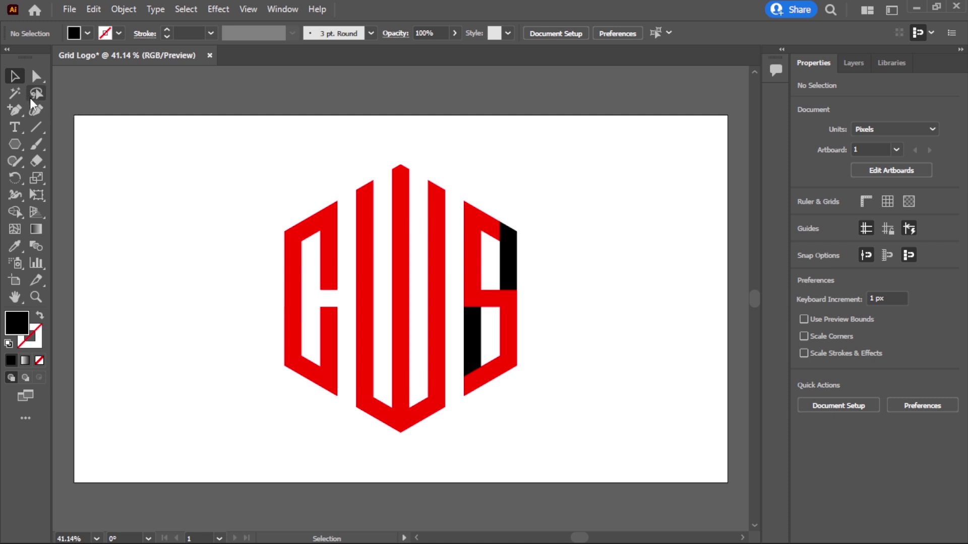
# Step: Select all the red letter shapes by their matching fill with the Magic Wand and lock them
pyautogui.click(15, 94)
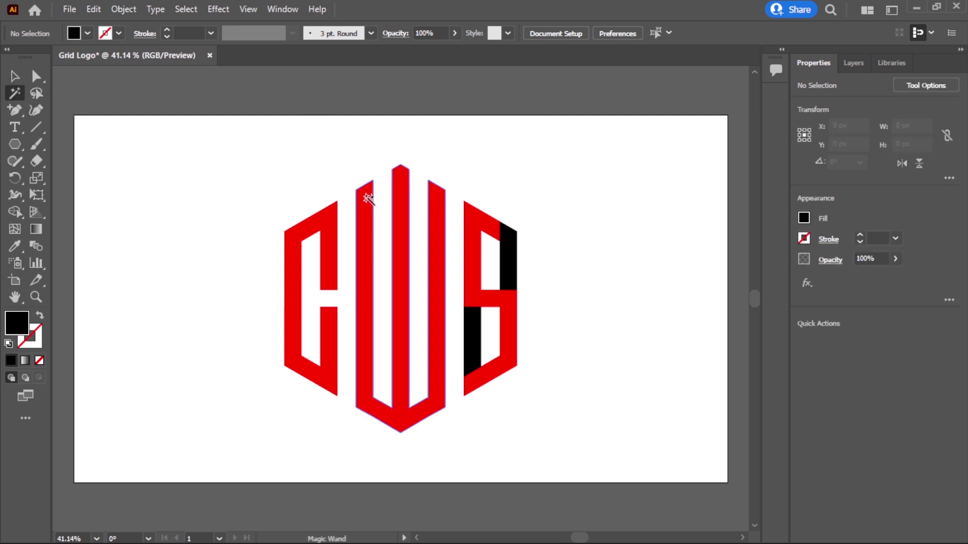
pyautogui.click(368, 198)
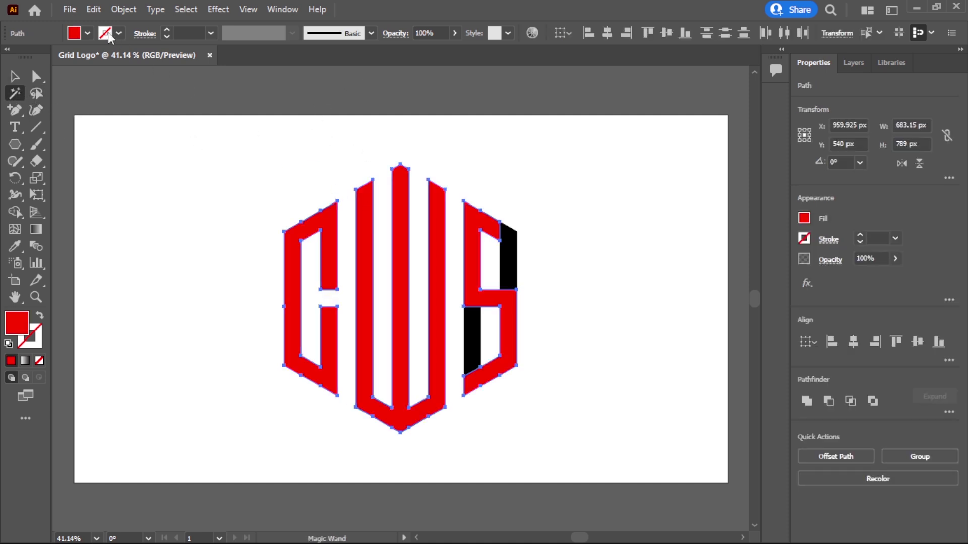
pyautogui.click(124, 9)
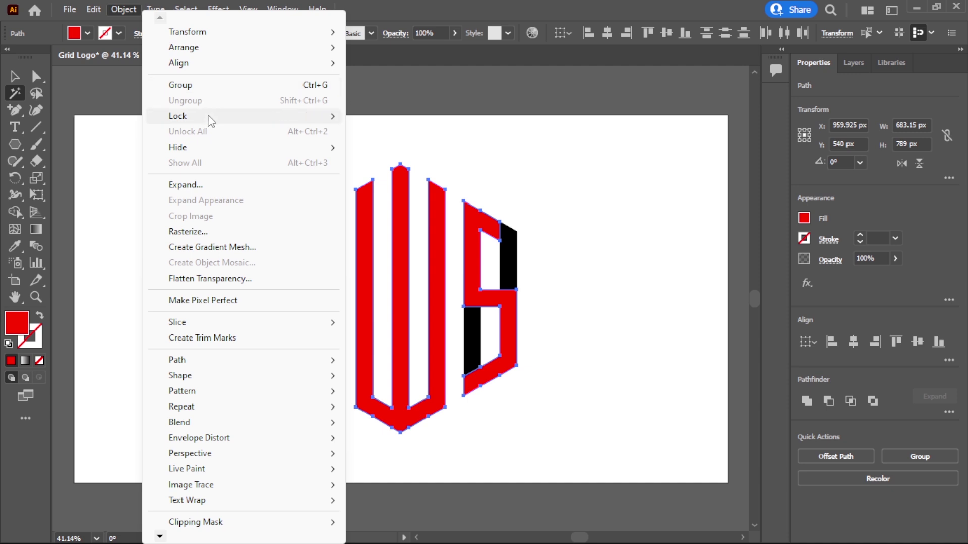
pyautogui.moveTo(335, 123)
pyautogui.click(373, 114)
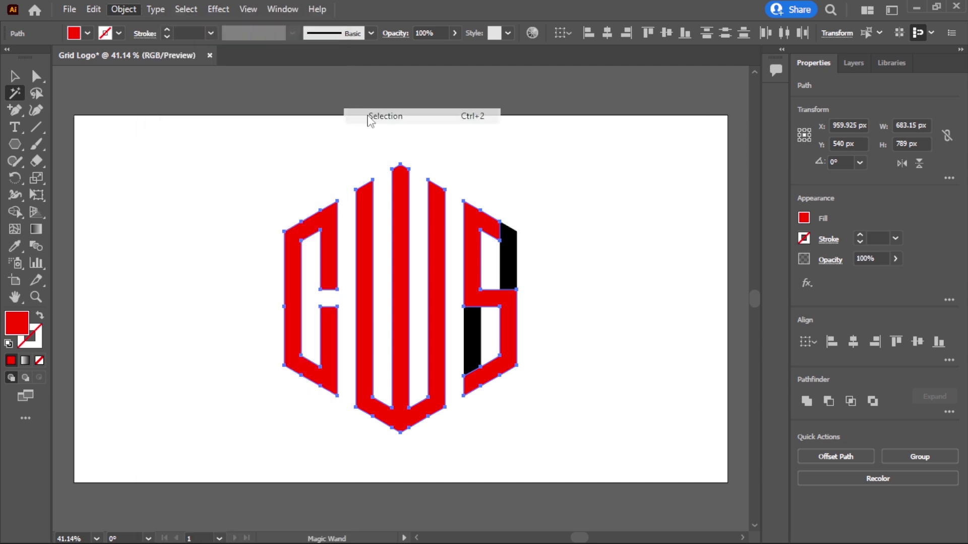
# Step: Select both black bars of the S with the Magic Wand and lock them
pyautogui.click(508, 251)
pyautogui.click(129, 9)
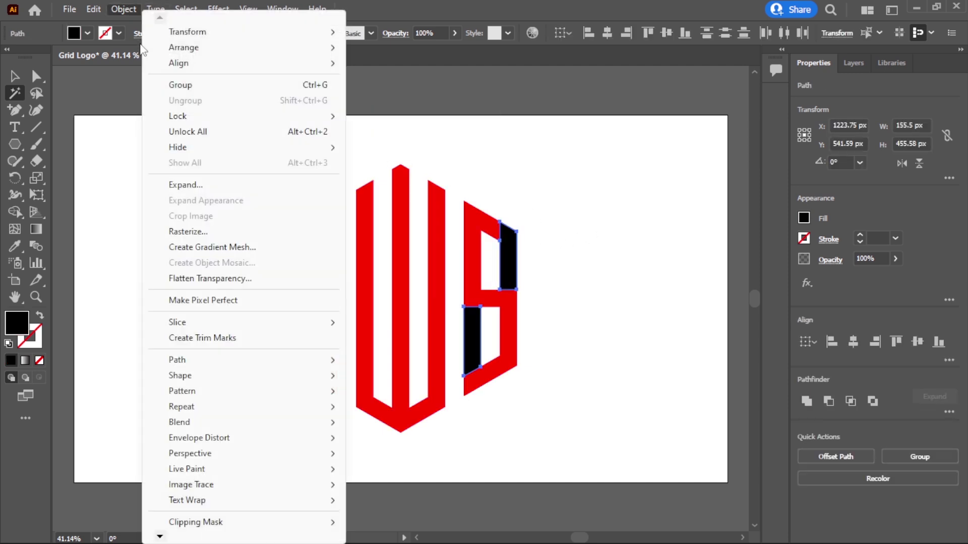
pyautogui.moveTo(330, 119)
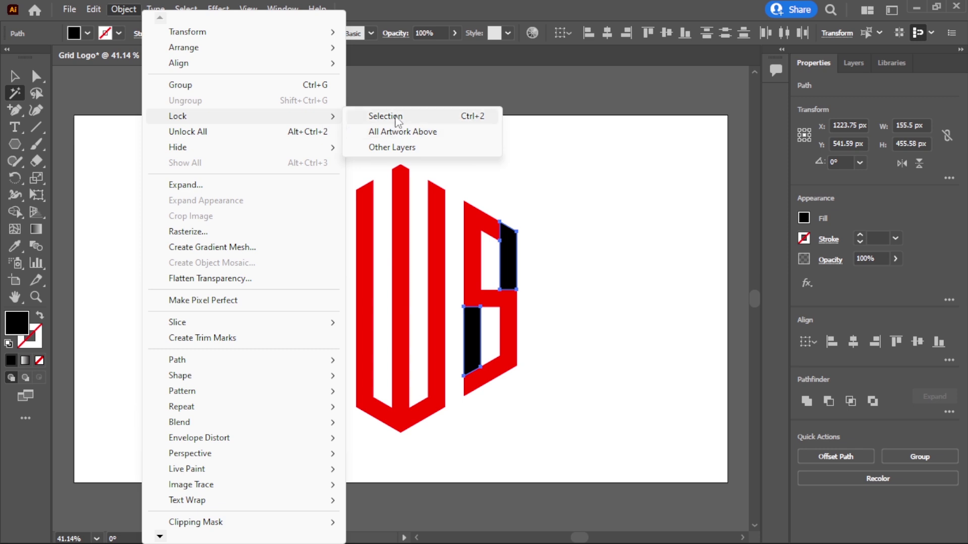
pyautogui.click(398, 121)
# Step: Select the unlocked leftover grid lines and hexagon pieces around the letters and clear them from the artboard
pyautogui.click(14, 76)
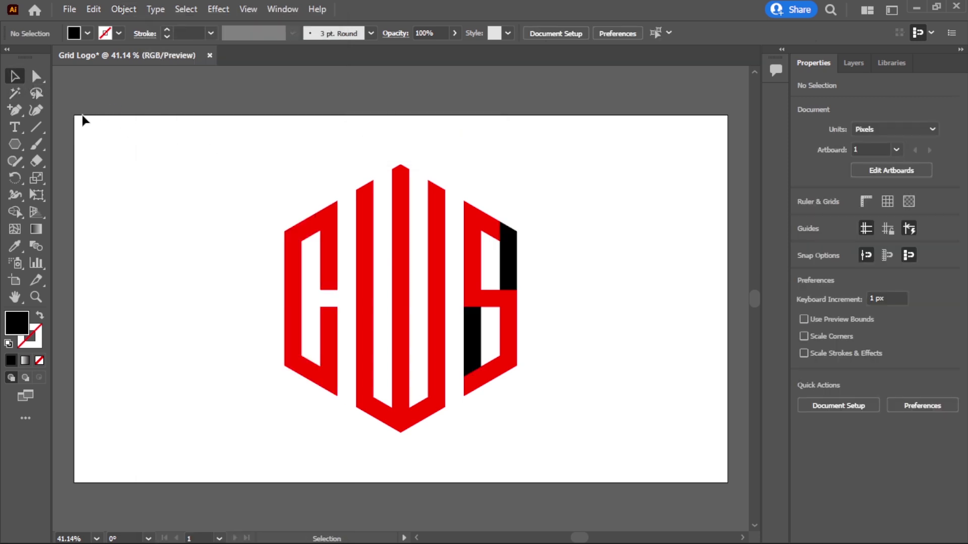
pyautogui.moveTo(133, 138); pyautogui.dragTo(697, 464)
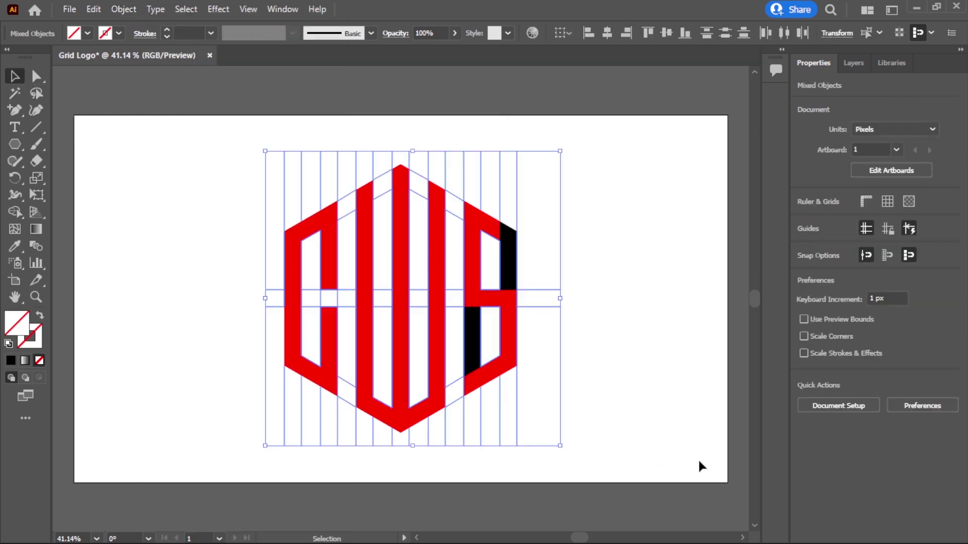
pyautogui.click(93, 9)
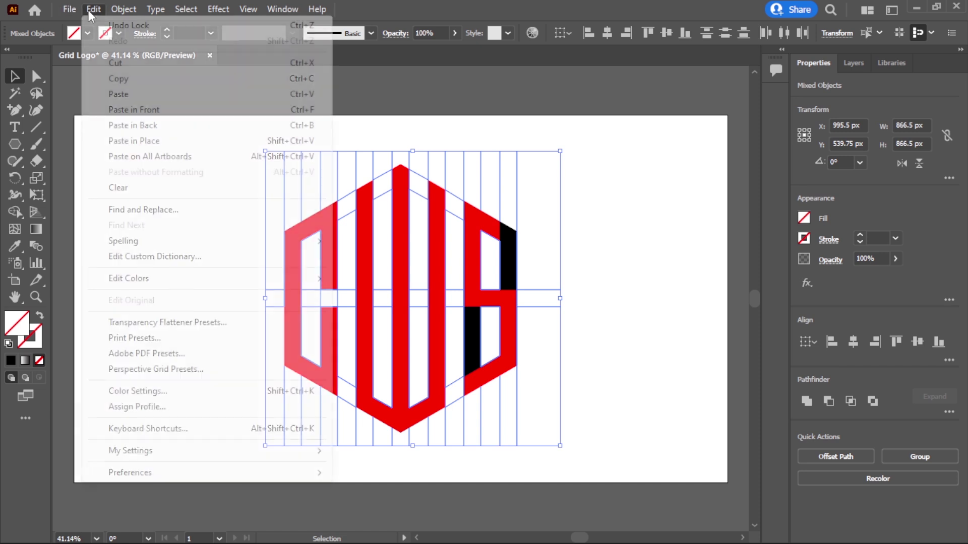
pyautogui.click(146, 191)
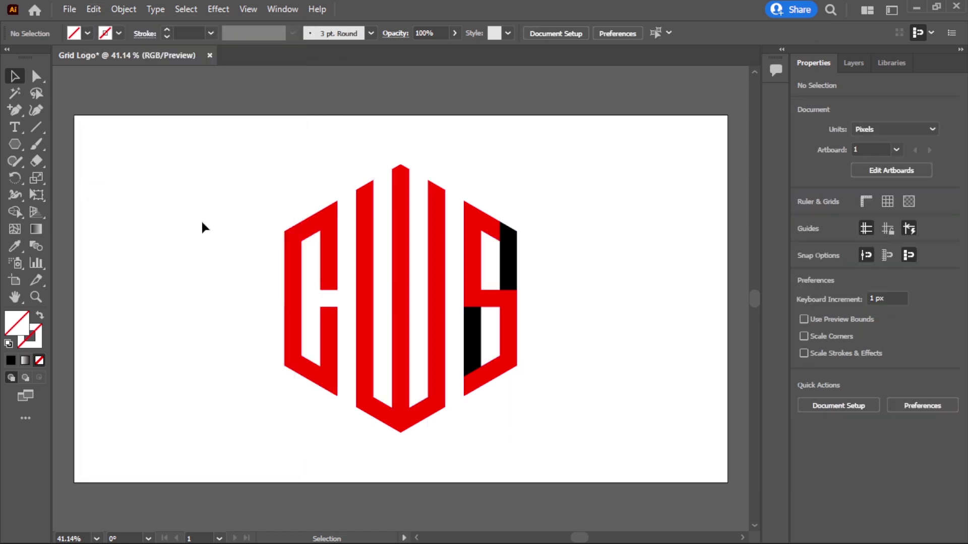
# Step: Unlock all the letter shapes and leave nothing selected
pyautogui.click(124, 9)
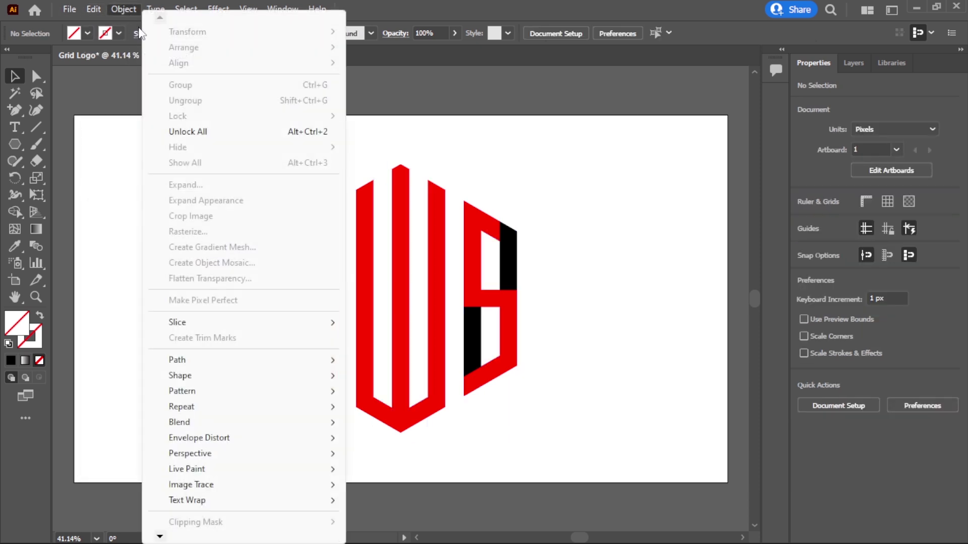
pyautogui.click(191, 131)
pyautogui.click(537, 388)
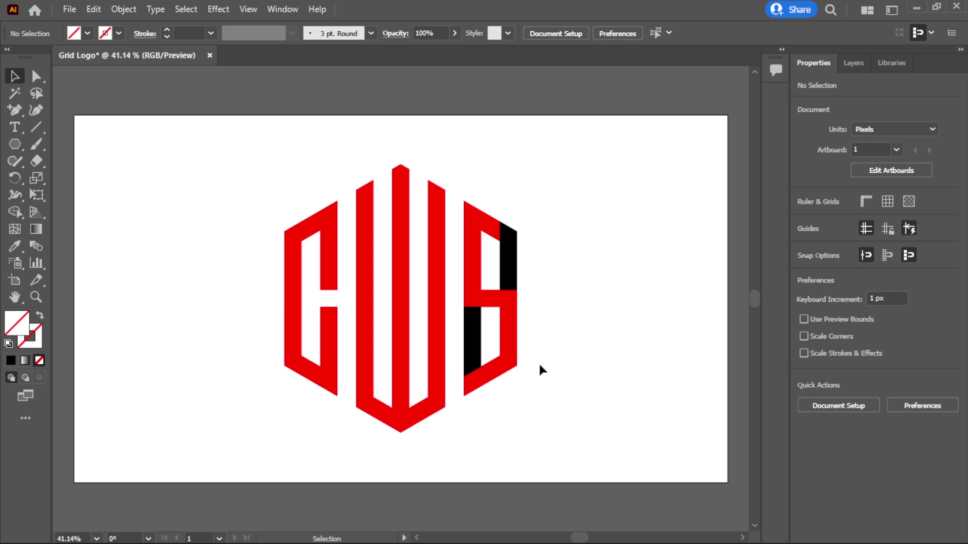
# Step: Offset the path of the red S shape by 50 px with miter joins and a miter limit of 4
pyautogui.click(517, 328)
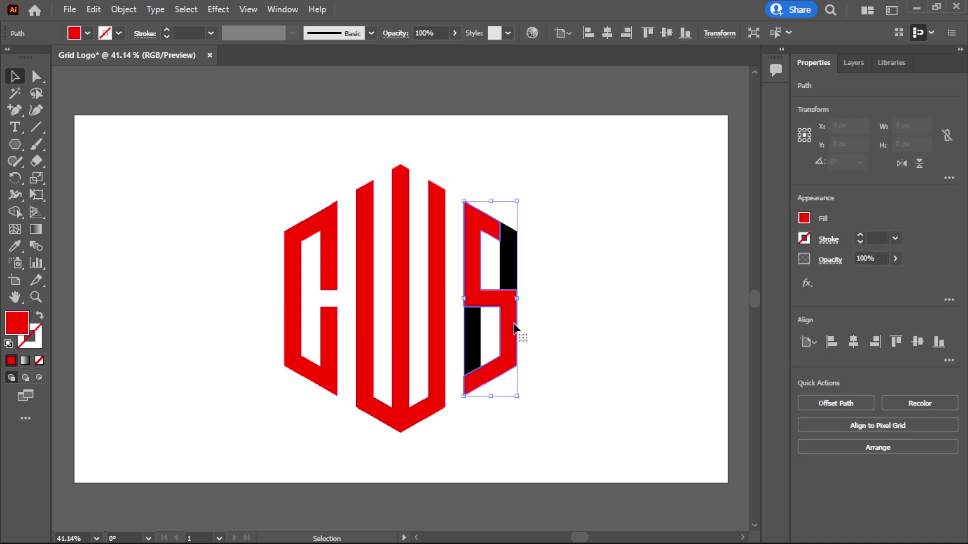
pyautogui.click(124, 9)
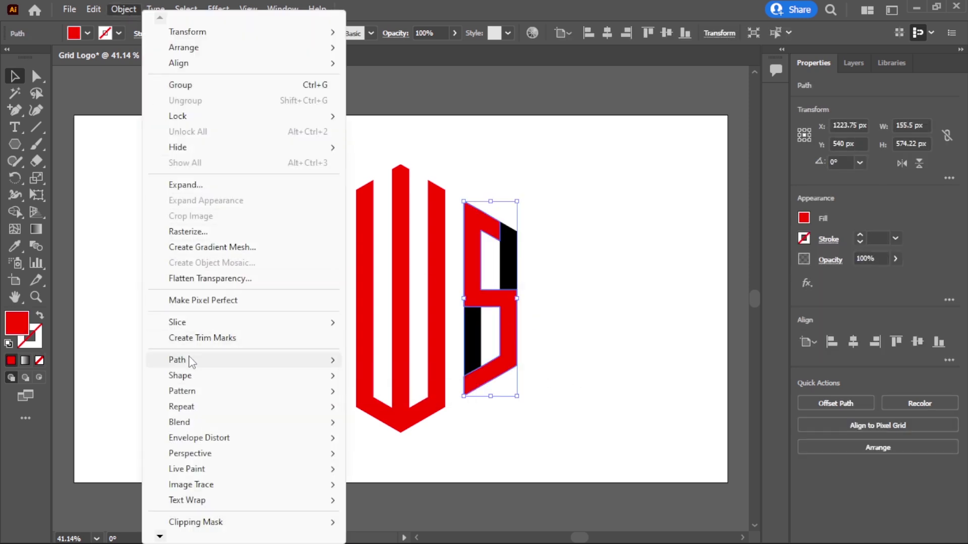
pyautogui.moveTo(192, 361)
pyautogui.click(375, 232)
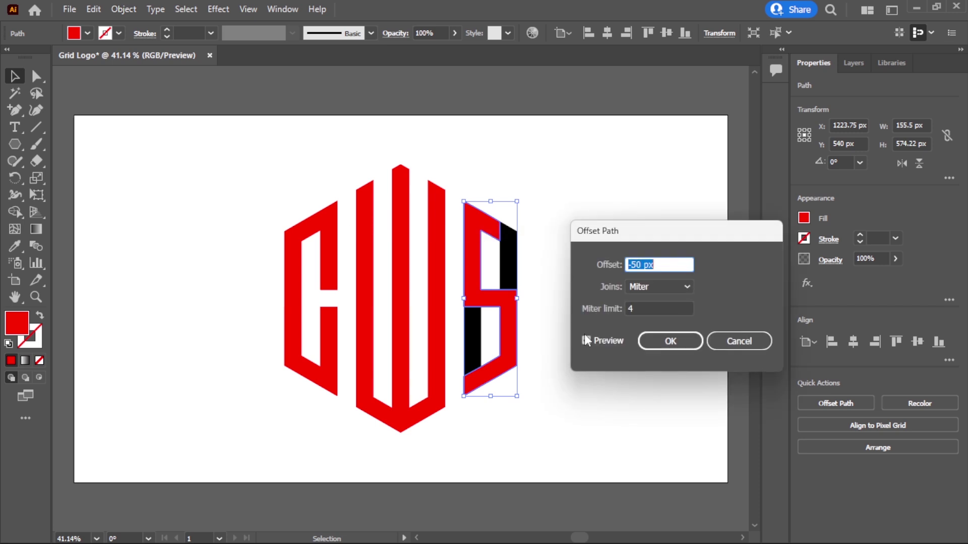
pyautogui.click(586, 341)
pyautogui.scroll(20, 665, 267)
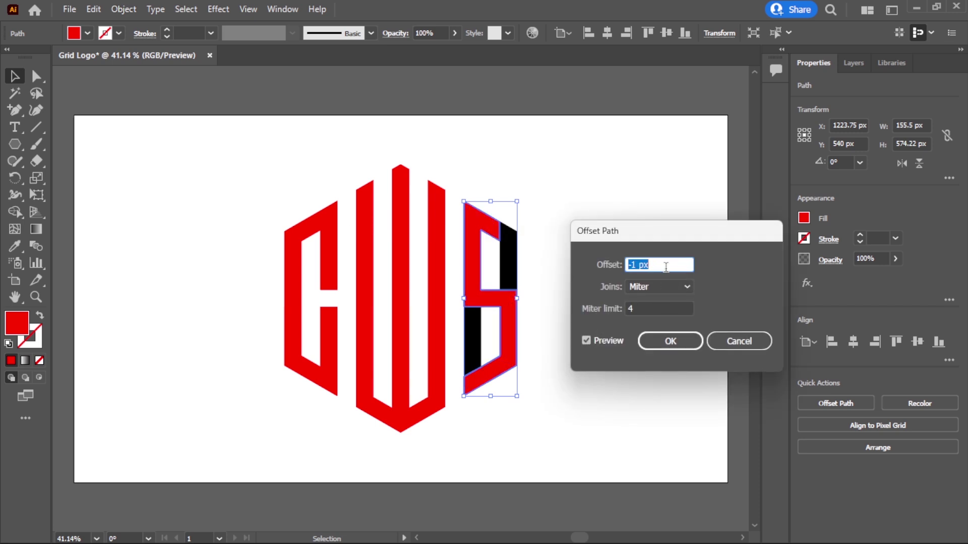
pyautogui.scroll(20, 665, 267)
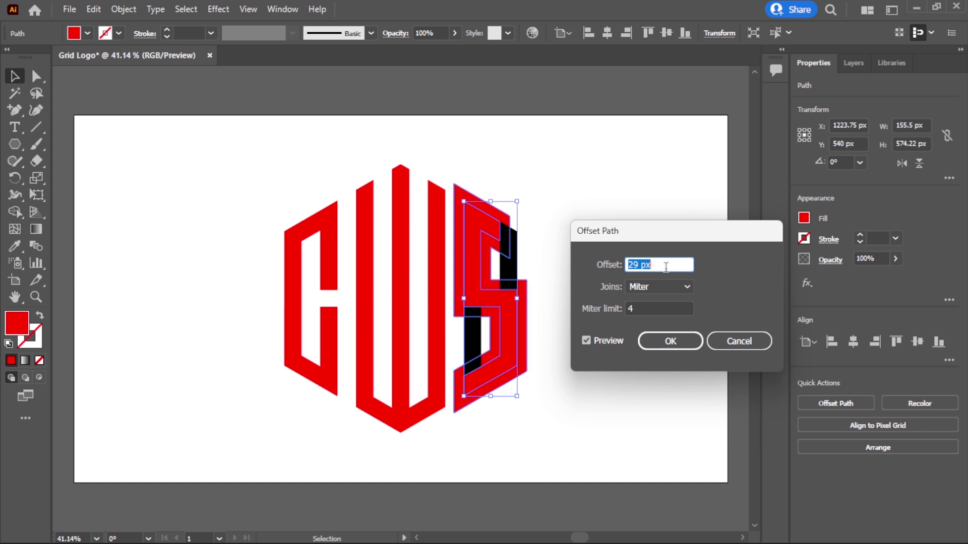
pyautogui.scroll(10, 666, 267)
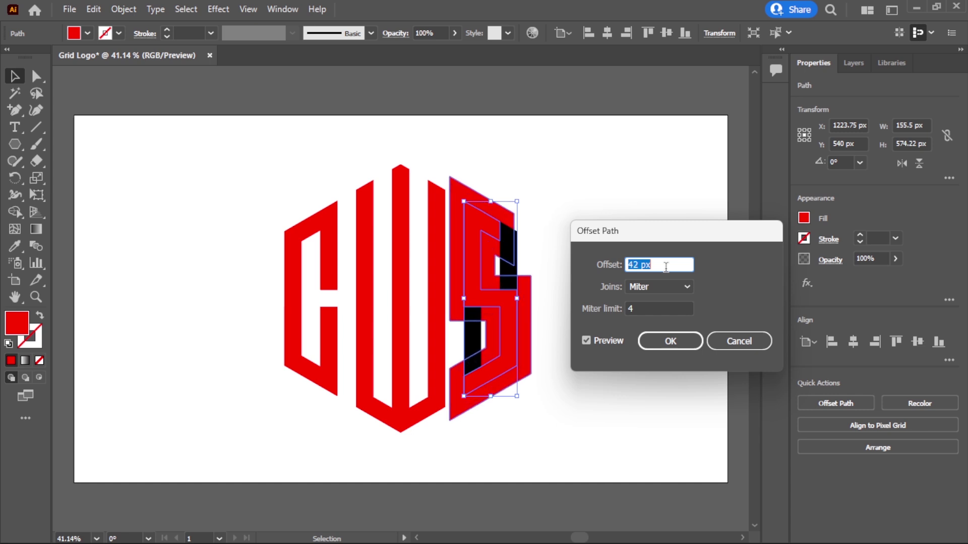
pyautogui.scroll(3, 665, 268)
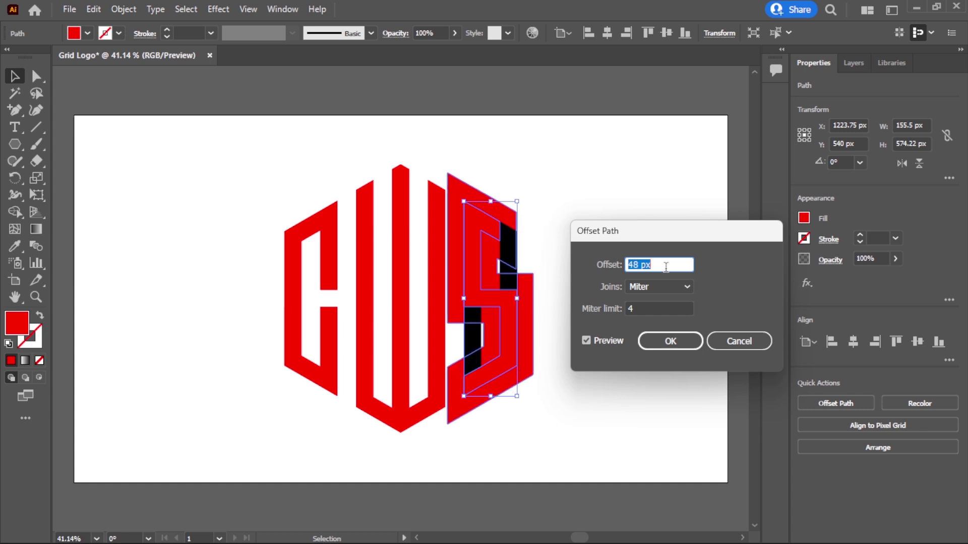
pyautogui.scroll(2, 665, 268)
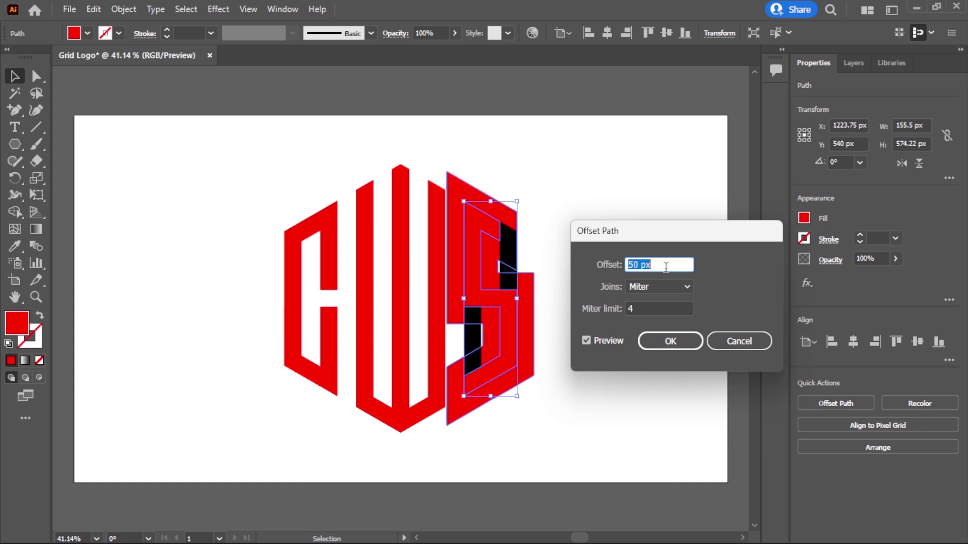
pyautogui.click(671, 343)
# Step: Fill the enlarged offset copy of the S with bright green and deselect it
pyautogui.click(87, 35)
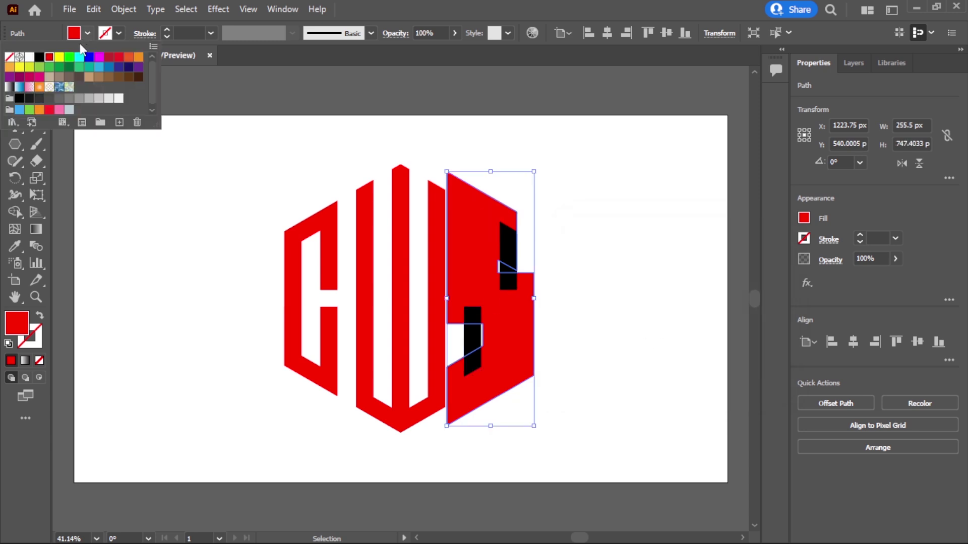
pyautogui.click(69, 56)
pyautogui.click(630, 319)
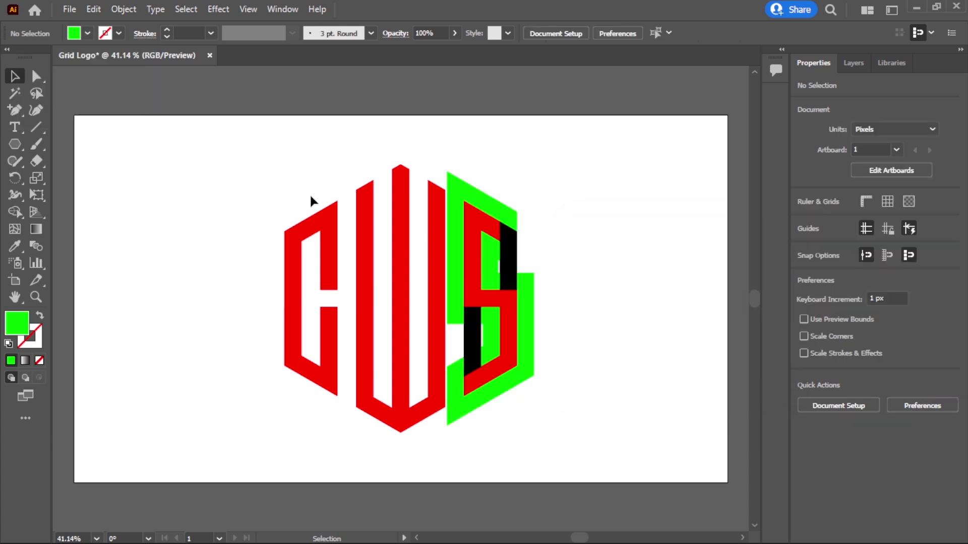
# Step: Using the Shape Builder on the S pieces, remove the ends of both black bars that touch the middle stroke within the green offset
pyautogui.moveTo(550, 328); pyautogui.dragTo(465, 411)
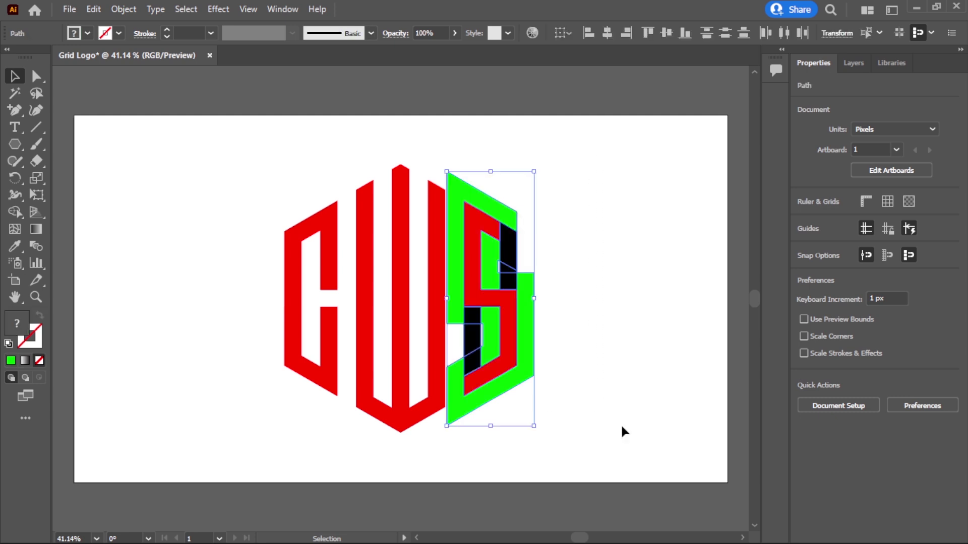
pyautogui.click(15, 213)
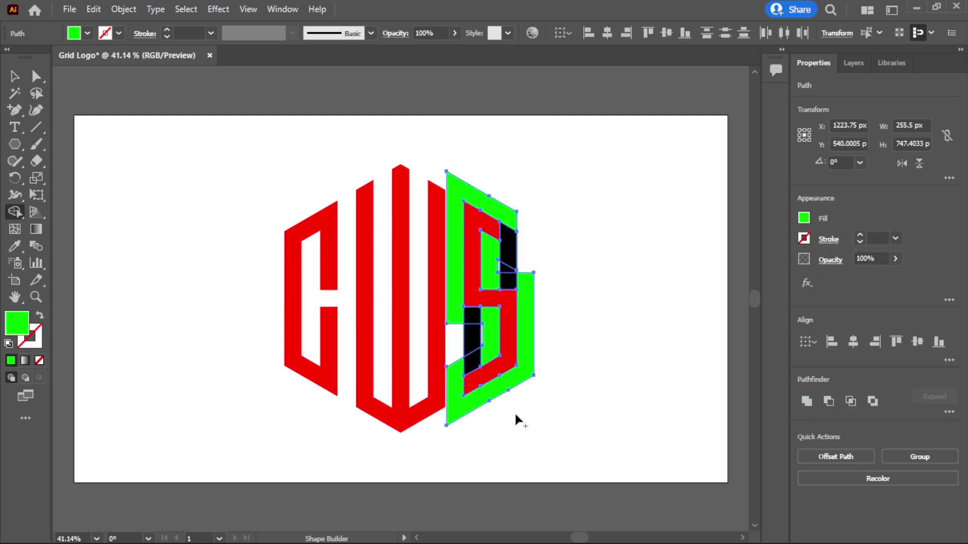
pyautogui.keyDown('alt'); pyautogui.click(506, 286); pyautogui.keyUp('alt')
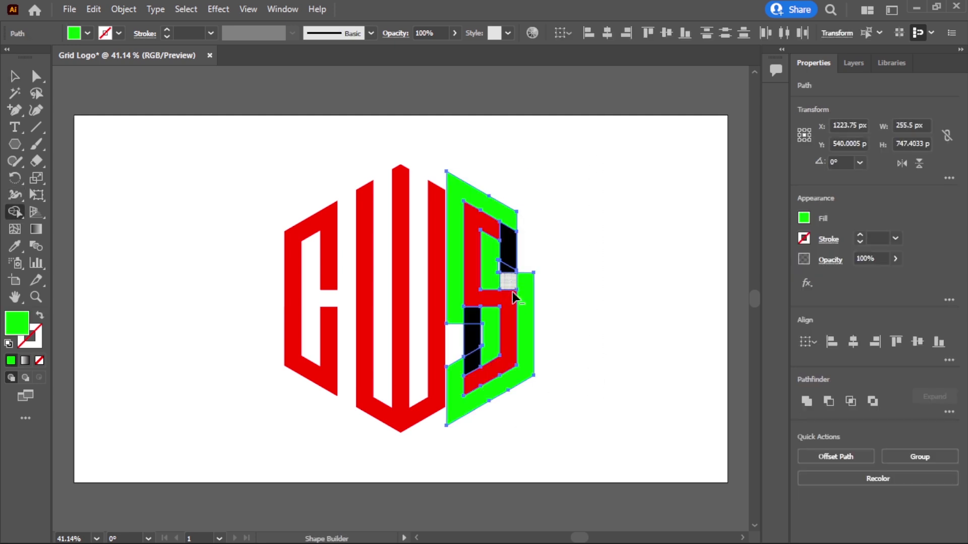
pyautogui.keyDown('alt'); pyautogui.click(474, 317); pyautogui.keyUp('alt')
pyautogui.press('v')
pyautogui.click(572, 289)
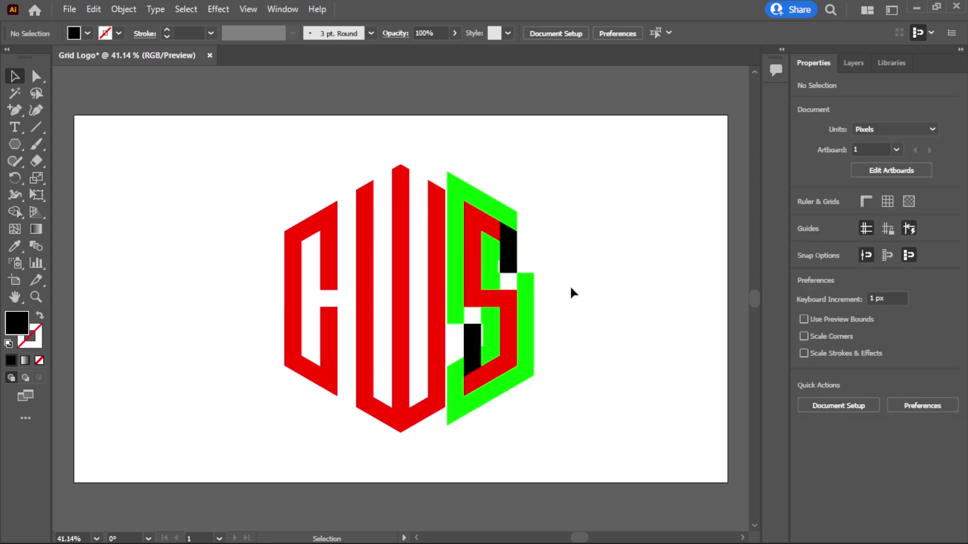
# Step: Delete the green offset shape behind the S
pyautogui.click(527, 302)
pyautogui.click(93, 9)
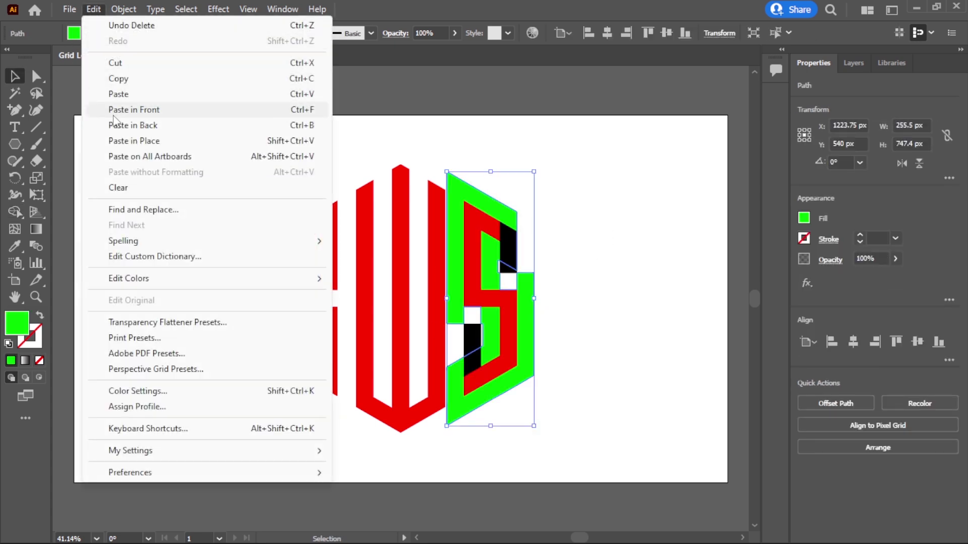
pyautogui.click(119, 187)
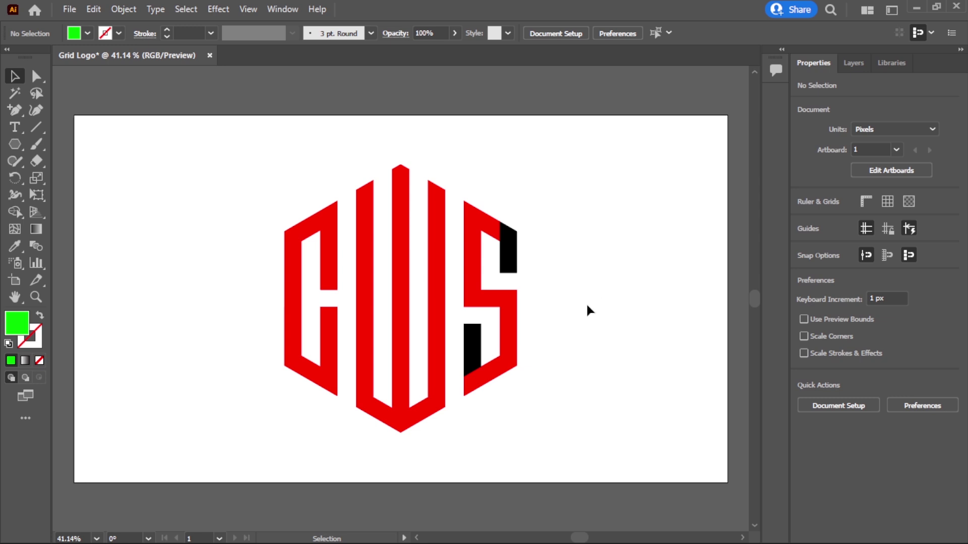
# Step: Select all the letter shapes, unite them with Pathfinder and deselect the result
pyautogui.hotkey('ctrl', 'a')
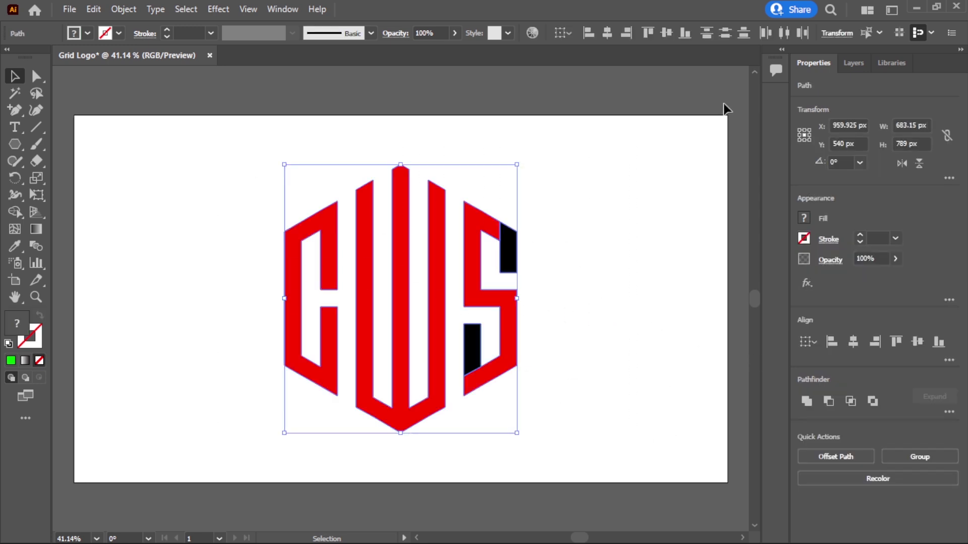
pyautogui.click(808, 400)
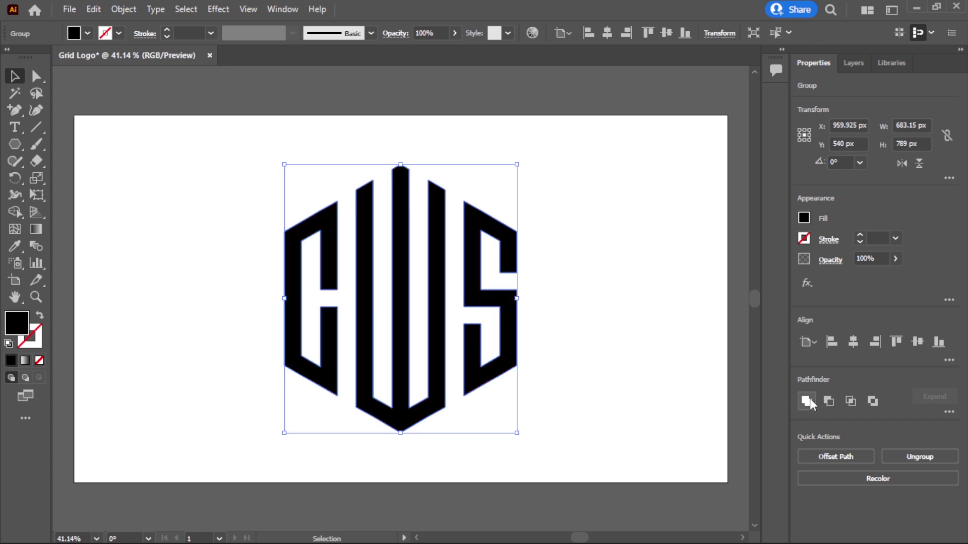
pyautogui.click(589, 316)
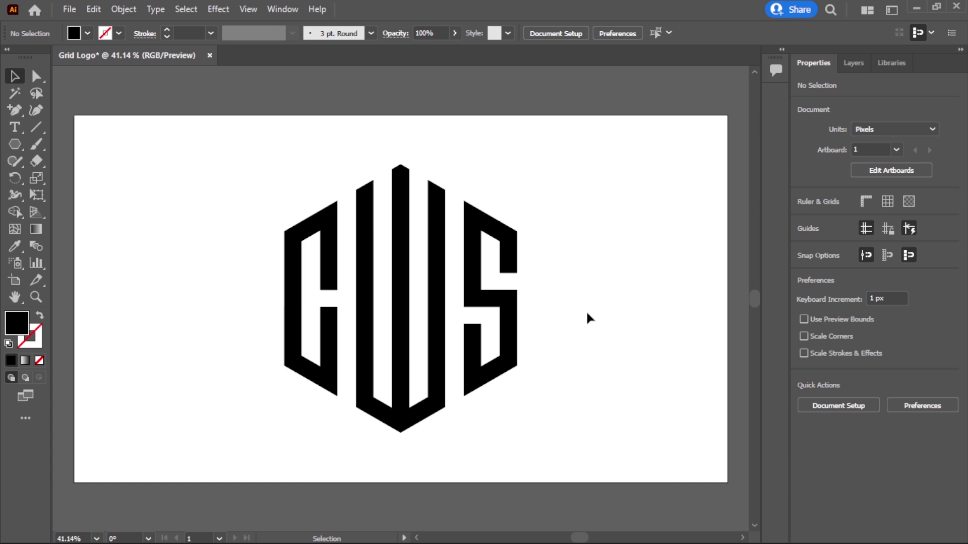
# Step: Copy the united CWS logo group to the clipboard and deselect it
pyautogui.click(410, 173)
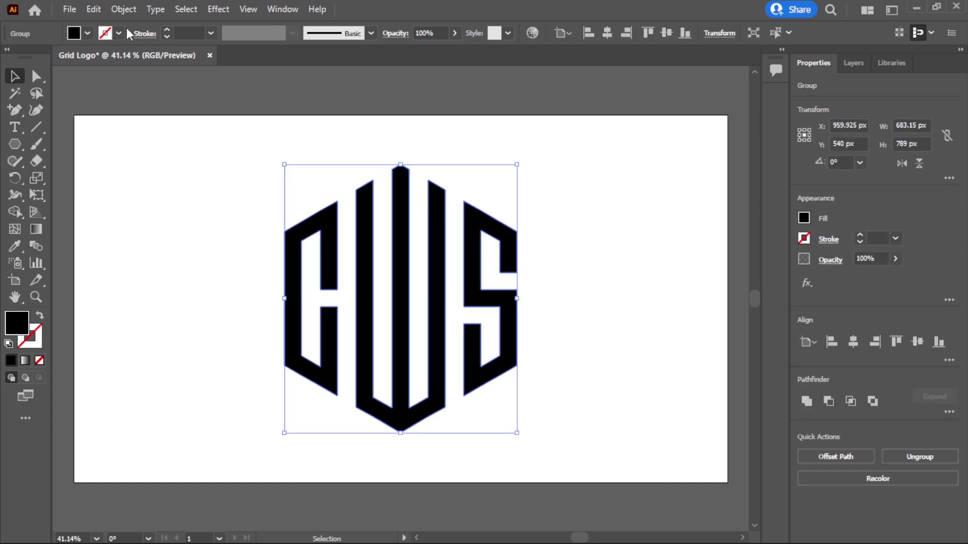
pyautogui.click(96, 14)
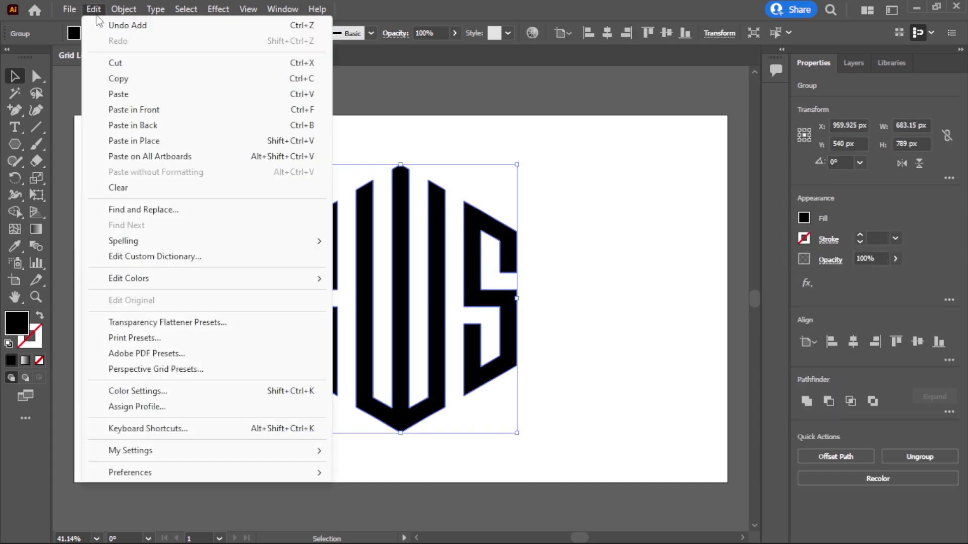
pyautogui.click(121, 79)
pyautogui.click(235, 208)
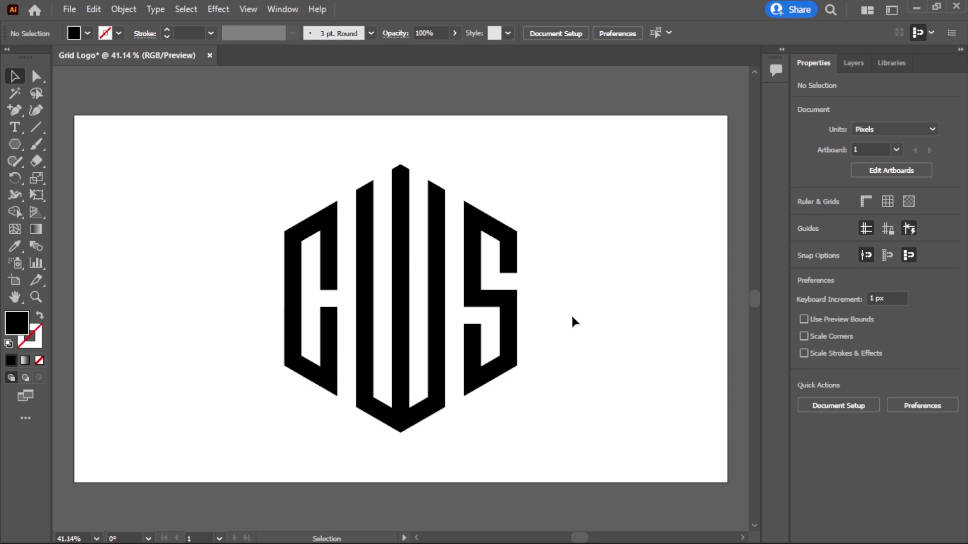
# Step: Switch to the White 3D Logo Mockup on Blue Surface file in Photoshop and open the "[ YOUR LOGO HERE ]" smart object's contents
pyautogui.hotkey('alt', 'Tab')
pyautogui.click(954, 104)
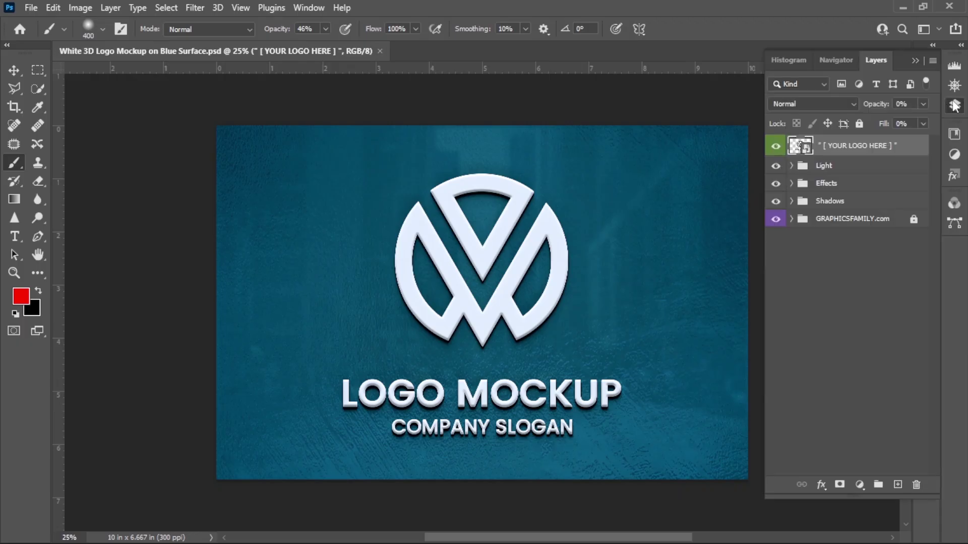
pyautogui.doubleClick(797, 148)
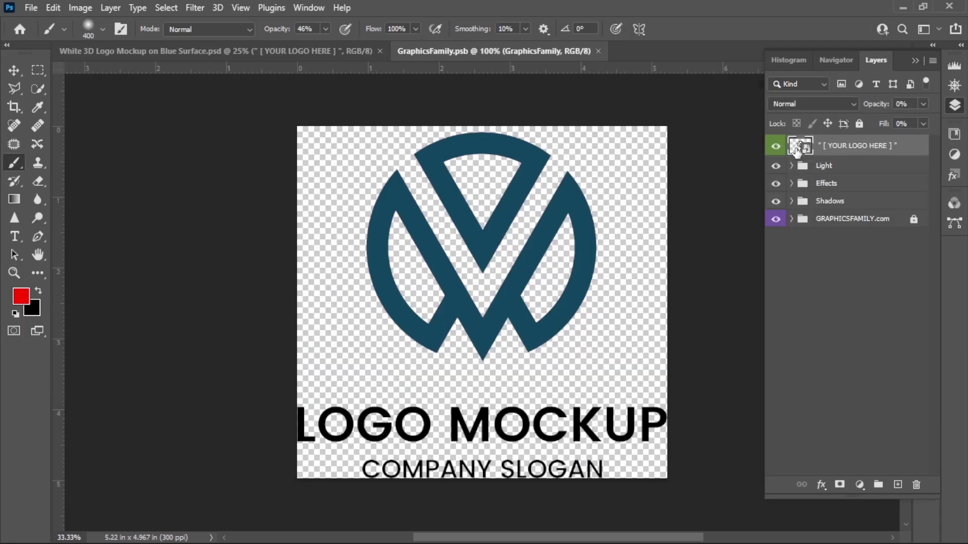
# Step: Paste the copied CWS logo into the smart object as pixels and commit its placement
pyautogui.click(53, 8)
pyautogui.click(89, 132)
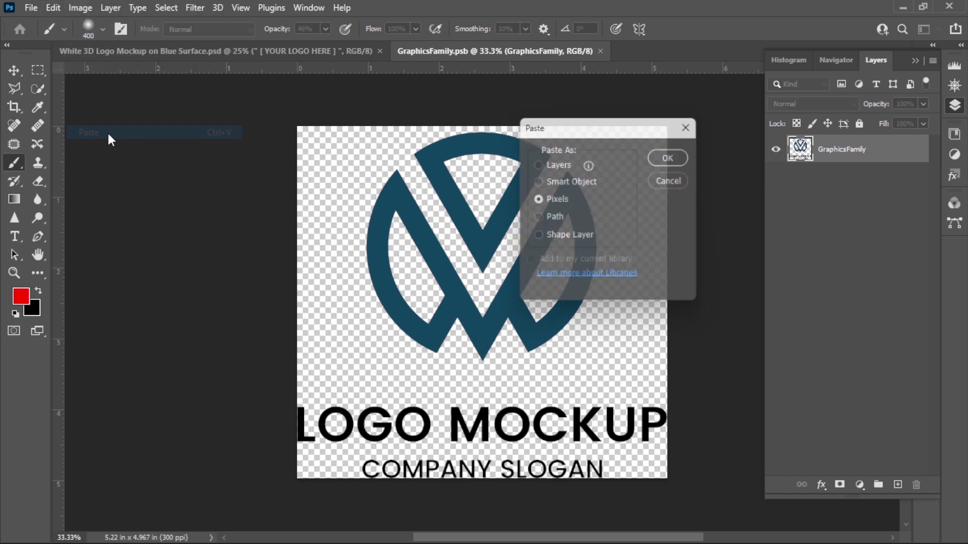
pyautogui.click(674, 157)
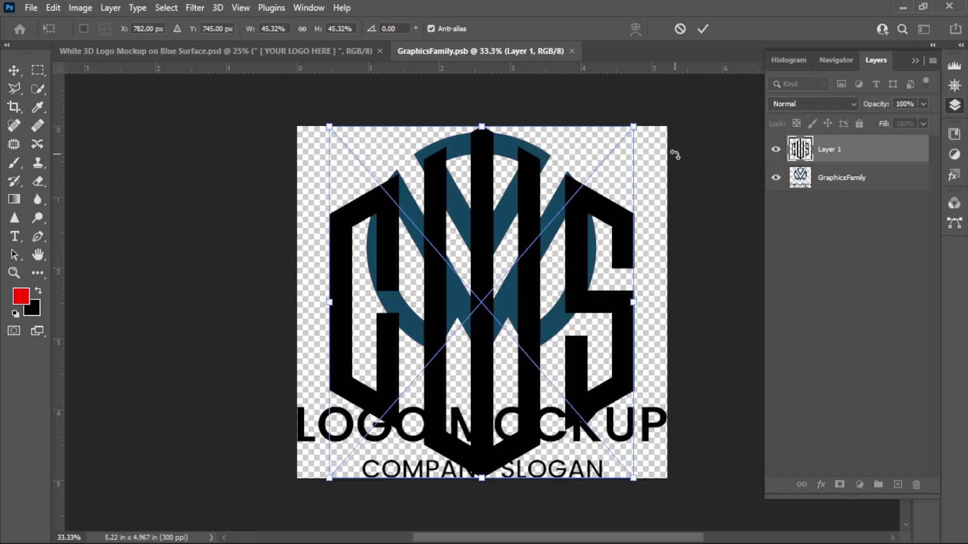
pyautogui.click(703, 28)
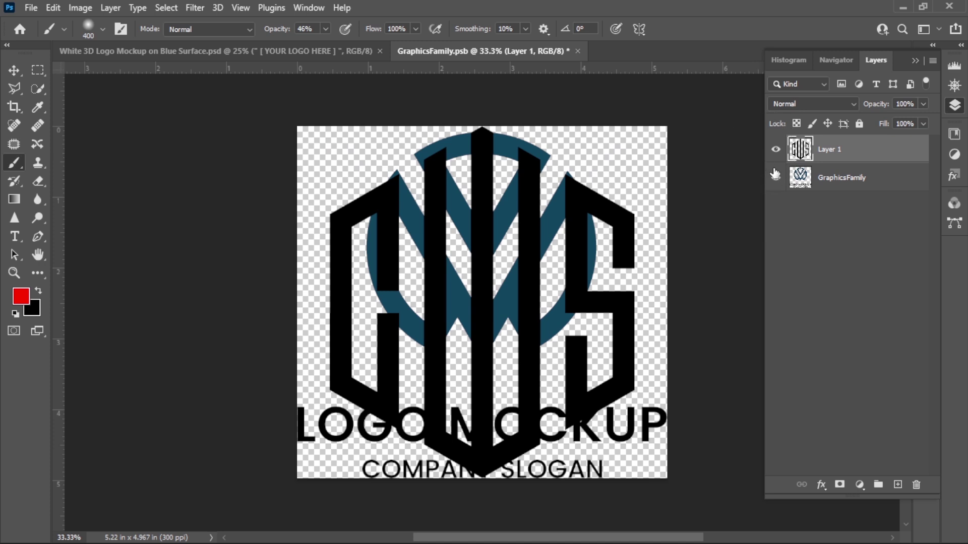
# Step: Hide the GraphicsFamily placeholder layer, close the smart object saving its changes, and collapse the layer list to show the mockup
pyautogui.click(776, 178)
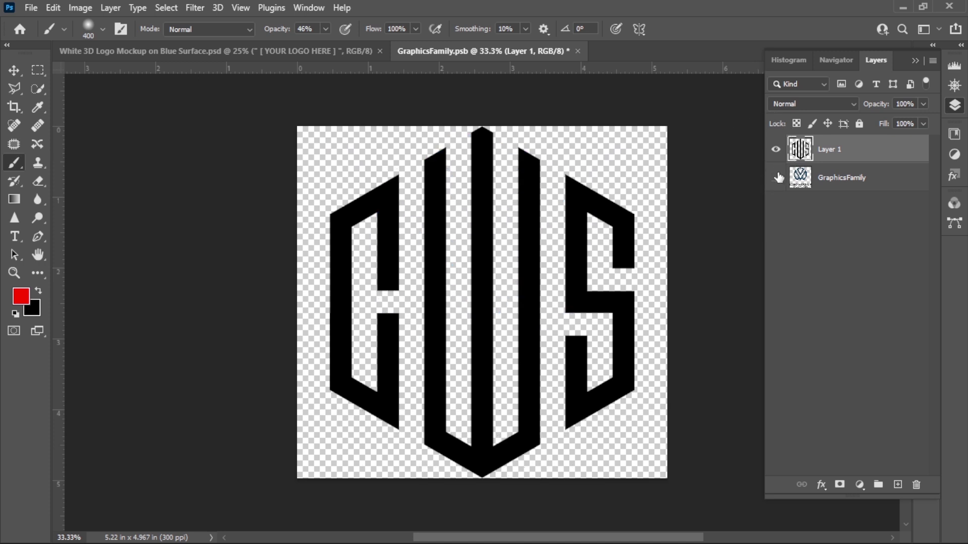
pyautogui.click(577, 51)
pyautogui.click(436, 215)
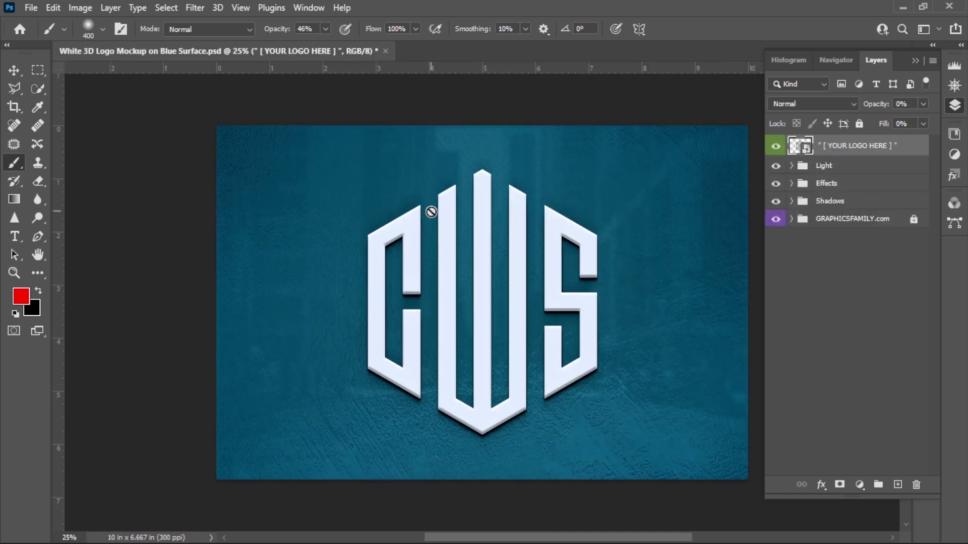
pyautogui.click(915, 60)
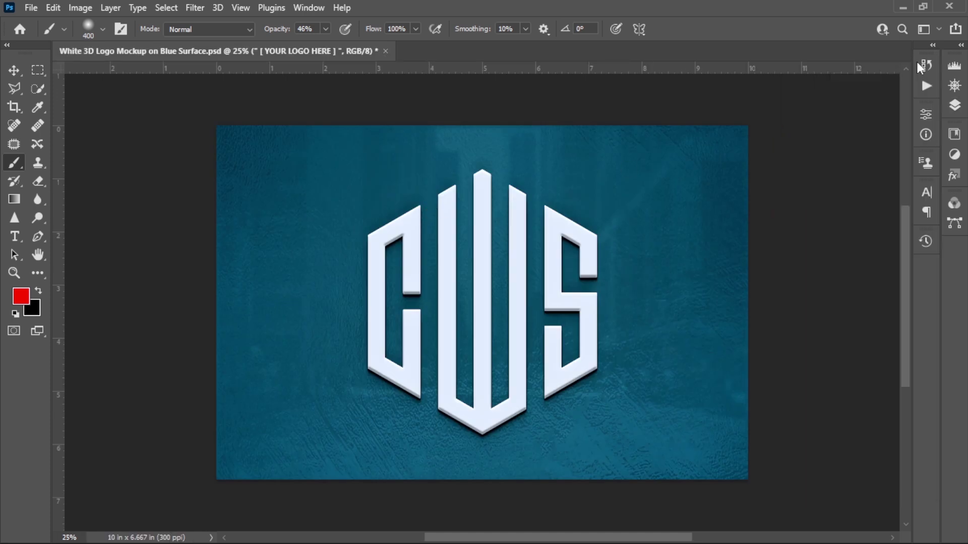